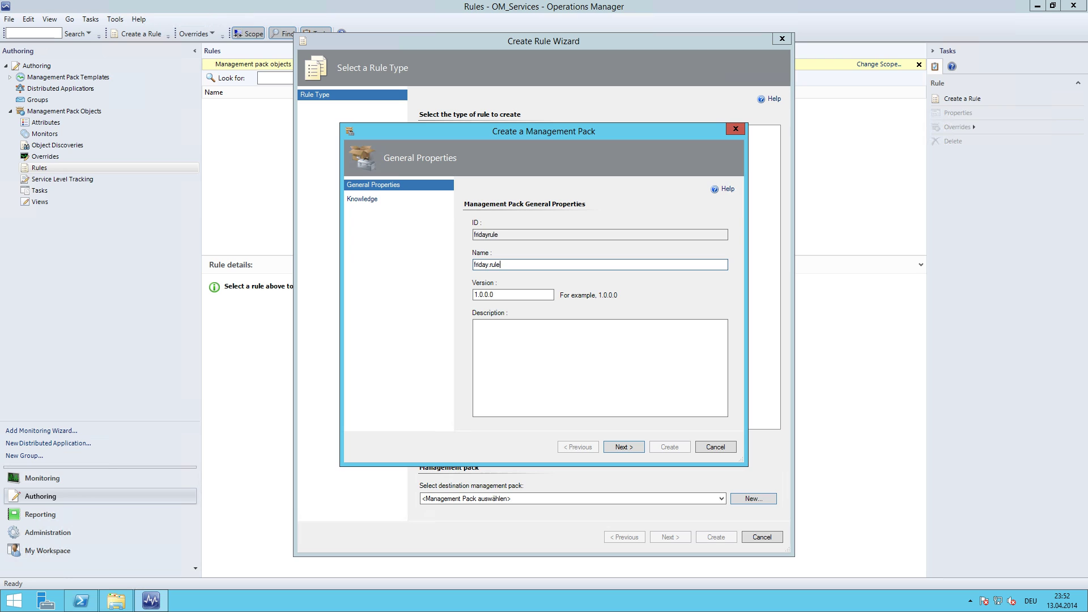
# Step: Give the new management pack the description "MP for storing friday rules", create it, and proceed to the rule's general settings
pyautogui.click(538, 370)
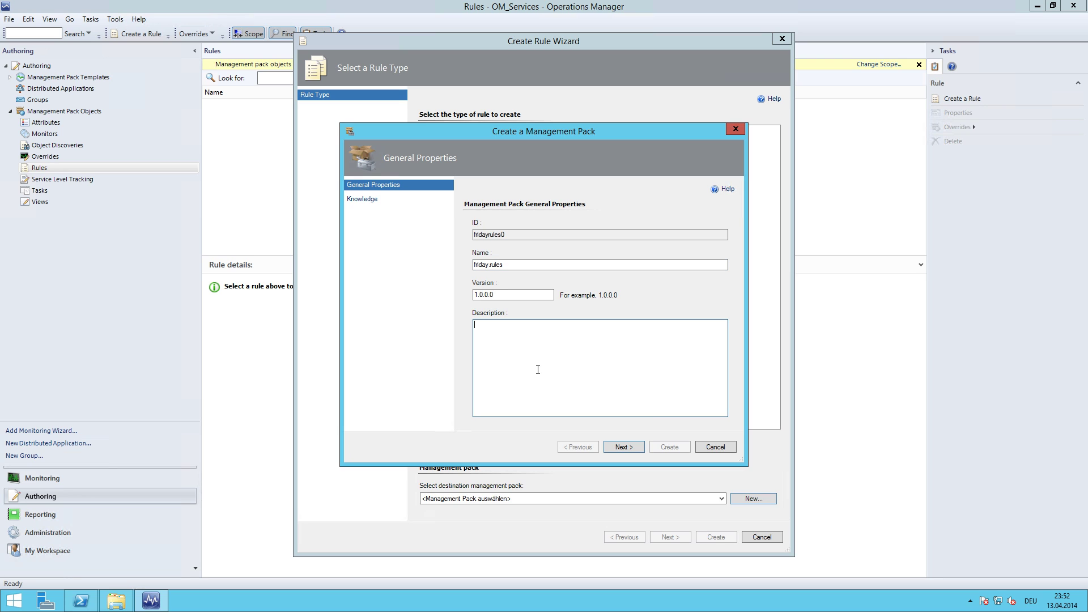
pyautogui.write('MP for storing friday rules')
pyautogui.click(628, 447)
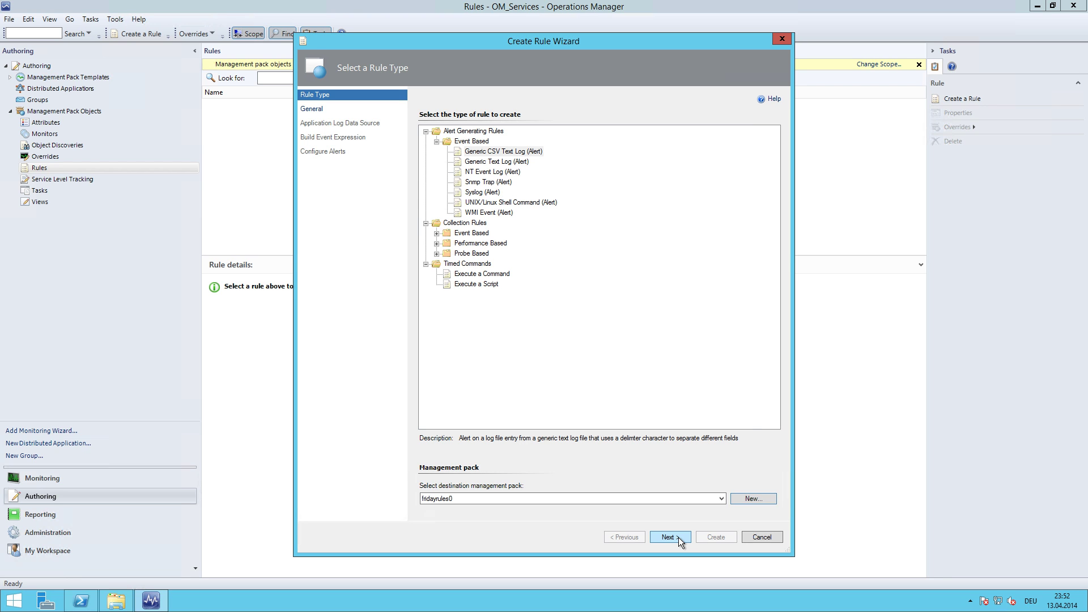
pyautogui.click(668, 538)
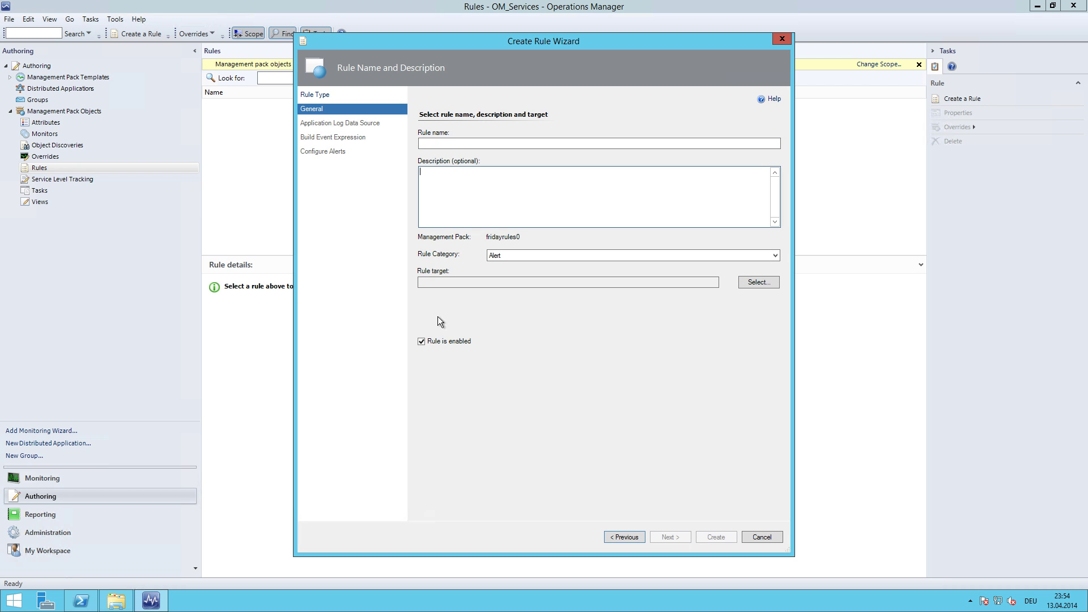
# Step: Name the rule "Friday Generic CSV Alert Rule" and describe it as "Rule will alert if APP01 fails"
pyautogui.click(450, 143)
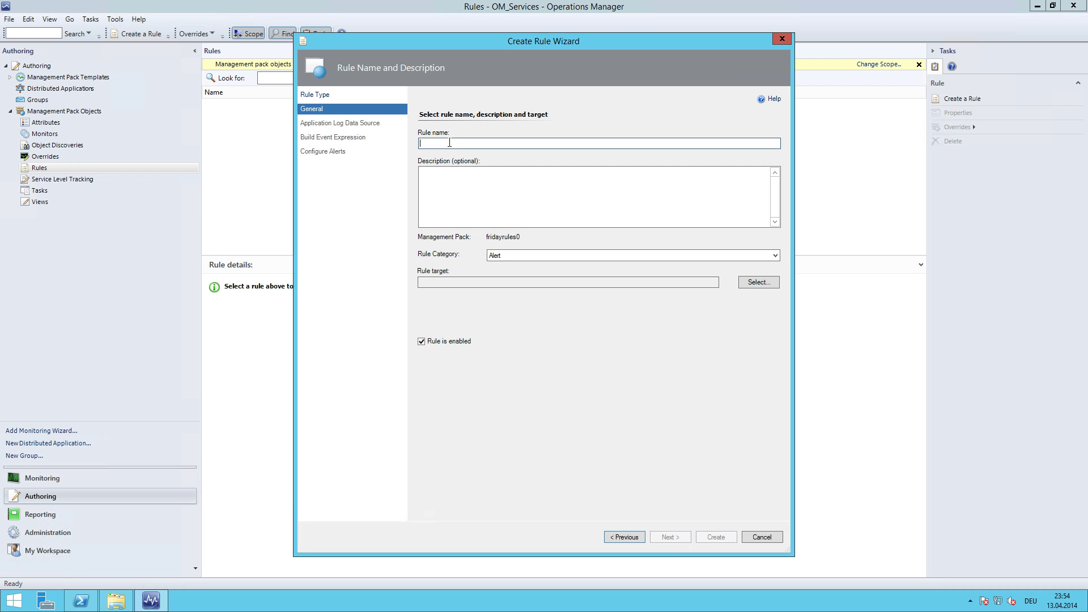
pyautogui.write('Friday Generic CSV Alert Rule')
pyautogui.click(422, 172)
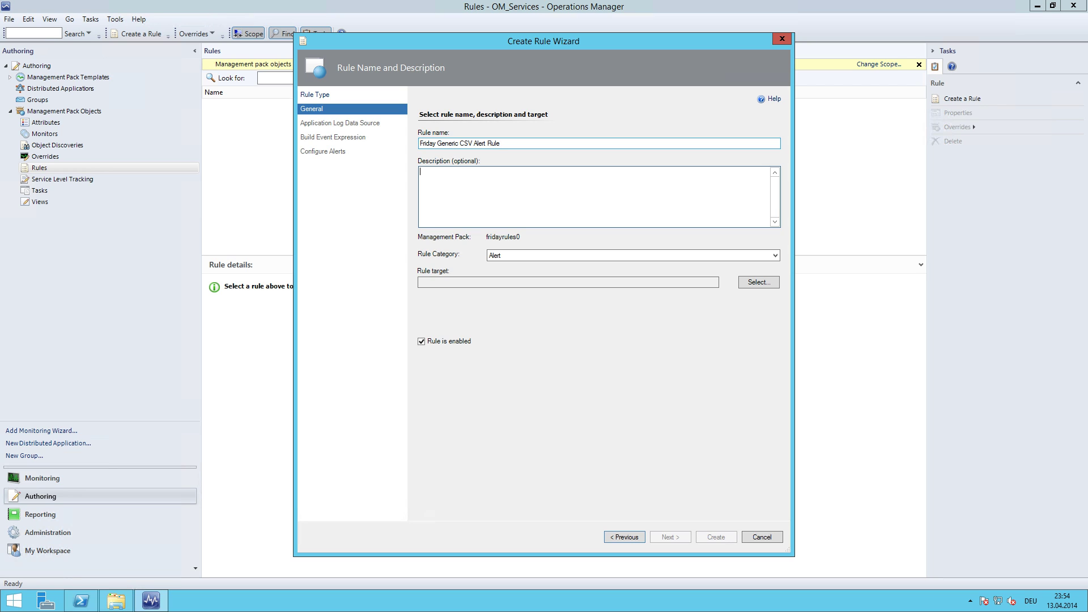
pyautogui.write('Rule will alert if APP01 fails')
# Step: Set the rule target to Windows Server Operating System and continue to the application log data source
pyautogui.click(765, 282)
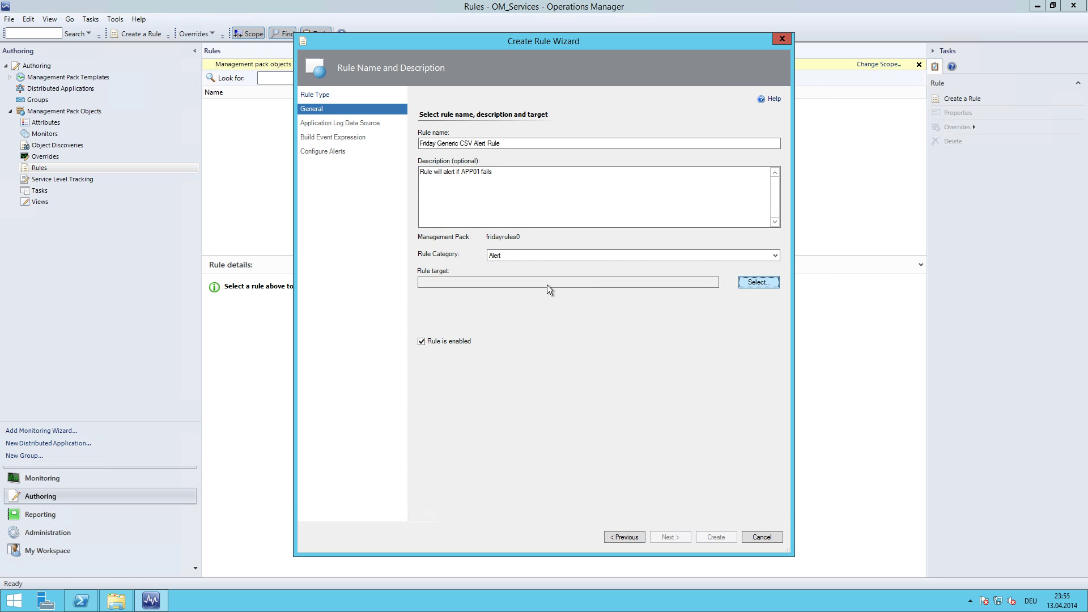
pyautogui.write('Windows')
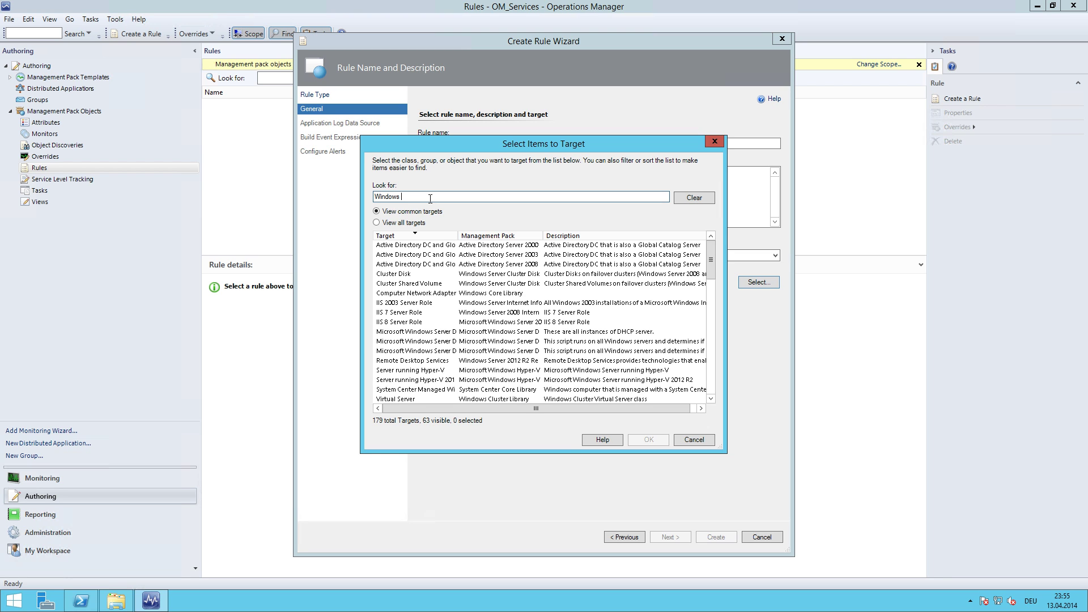
pyautogui.write(' Server ')
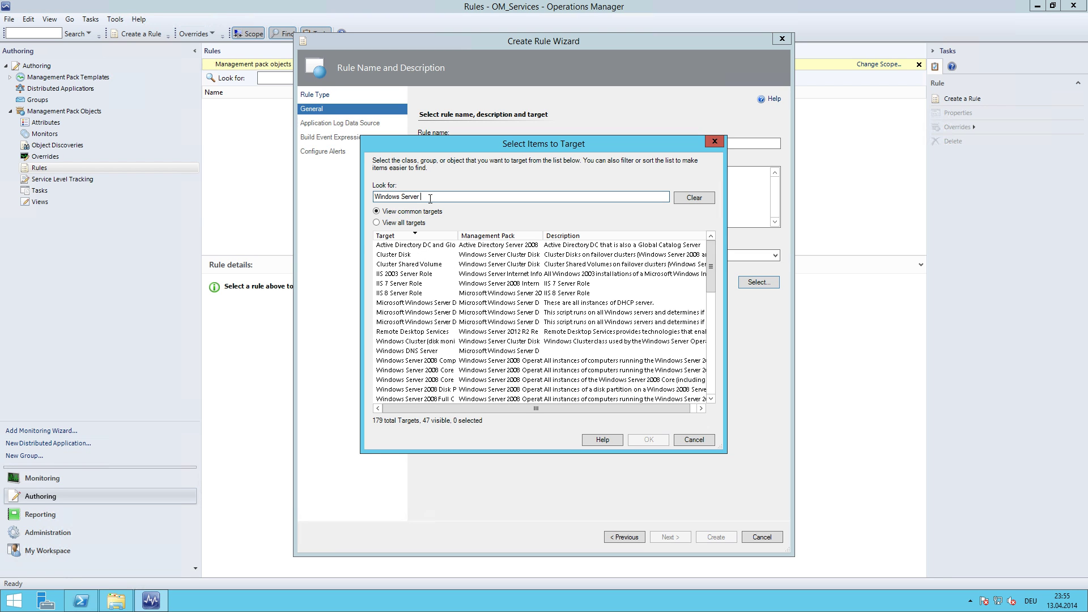
pyautogui.write('Oper')
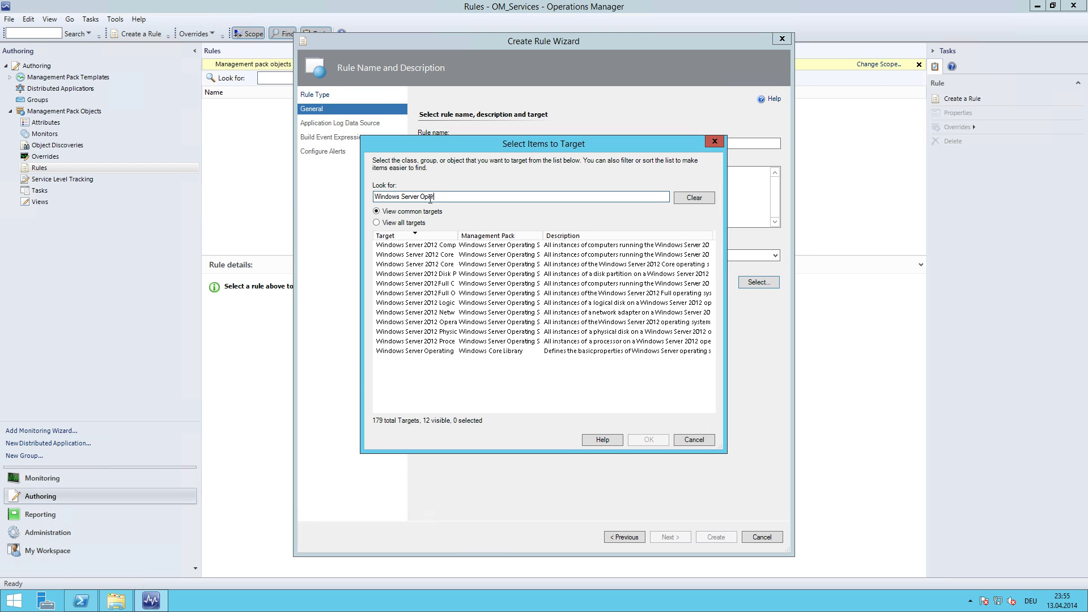
pyautogui.click(437, 351)
pyautogui.doubleClick(437, 349)
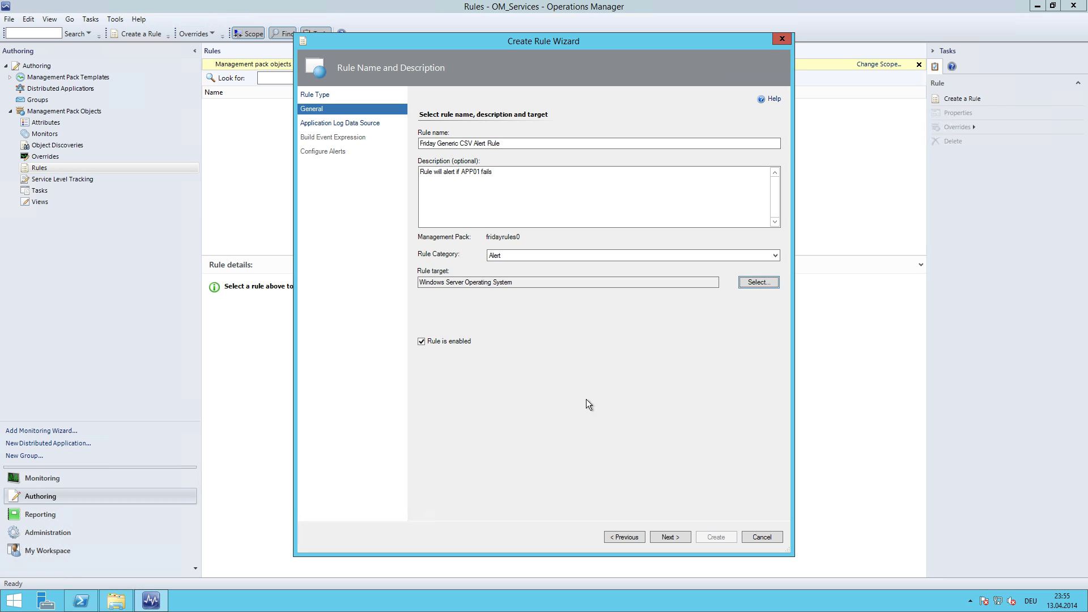
pyautogui.click(670, 537)
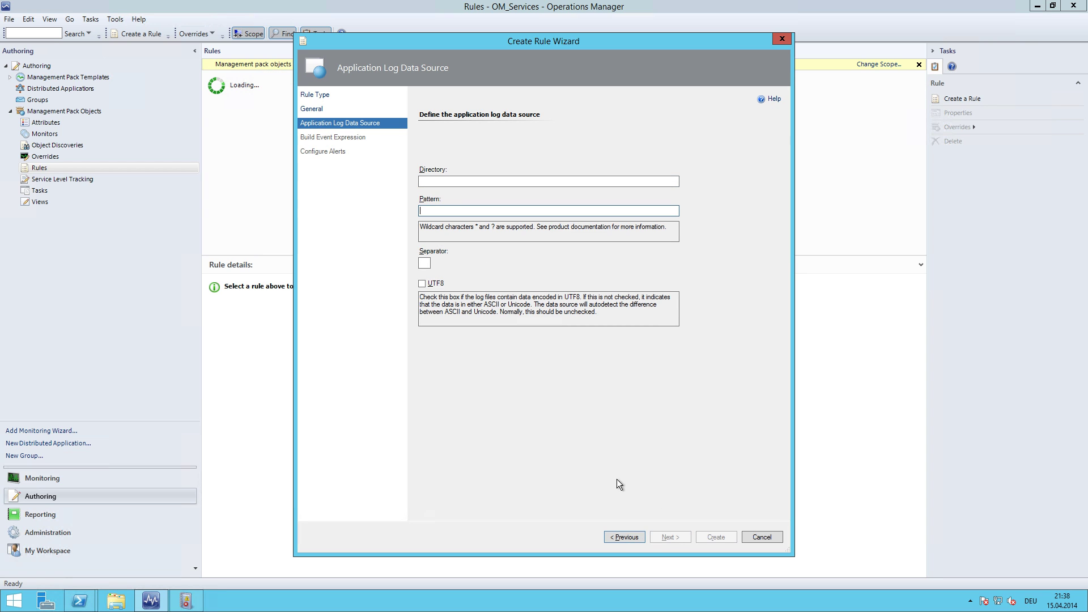
# Step: Define the log data source with directory C:\Logs, pattern *.log and a semicolon separator, and continue to the event expression
pyautogui.click(441, 182)
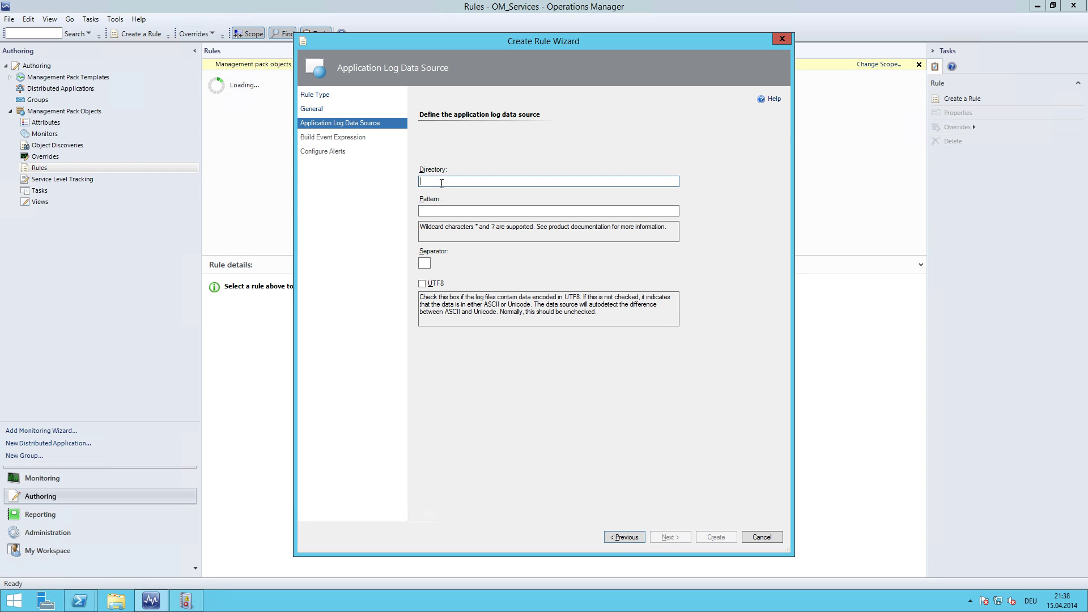
pyautogui.write('C:\\Logs')
pyautogui.press('Tab')
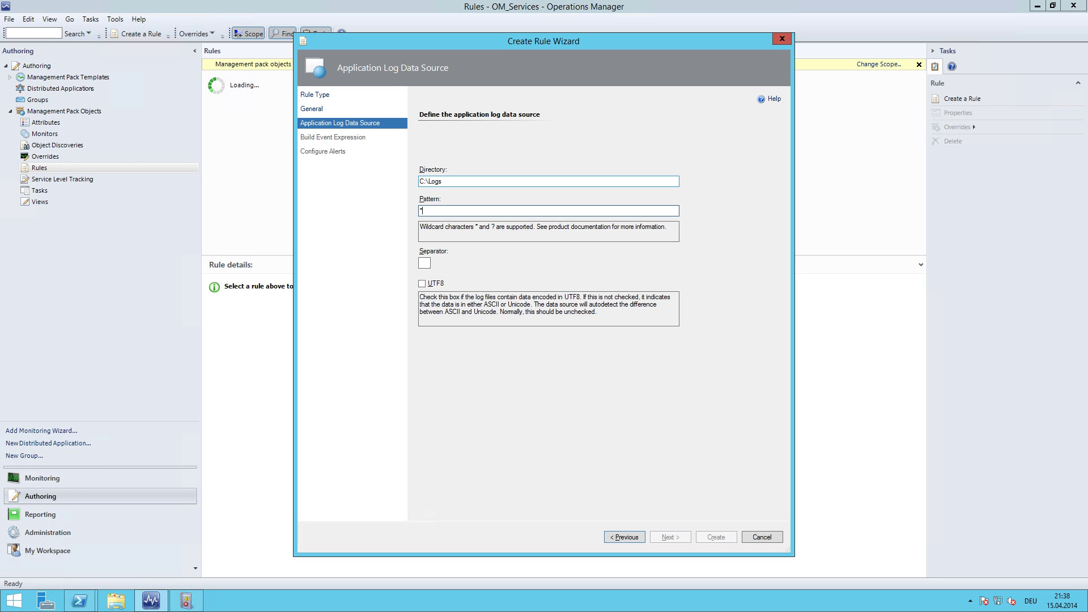
pyautogui.write('log')
pyautogui.click(424, 263)
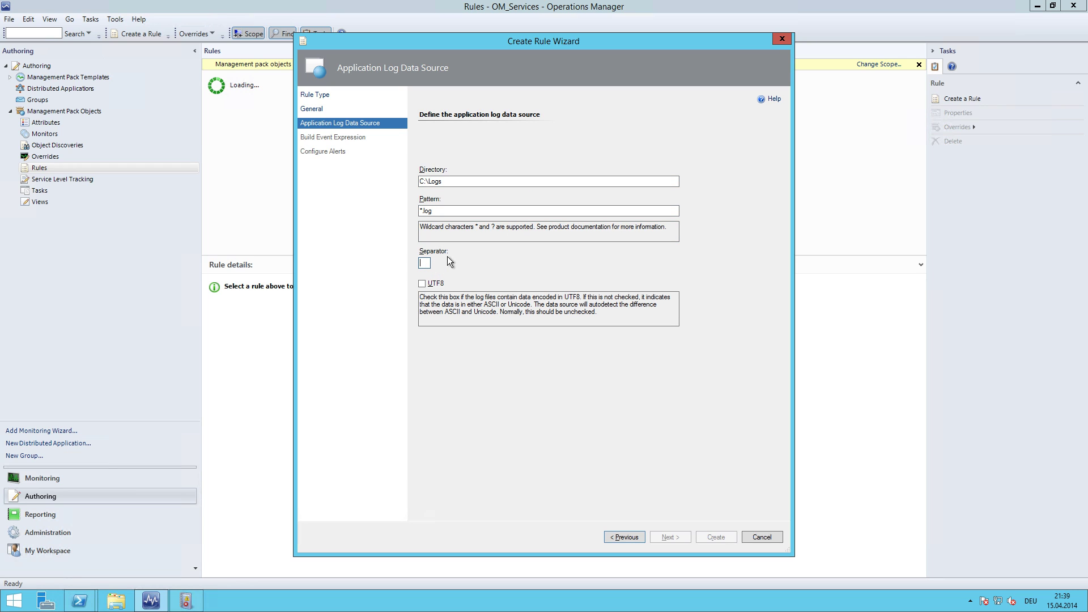
pyautogui.write(':')
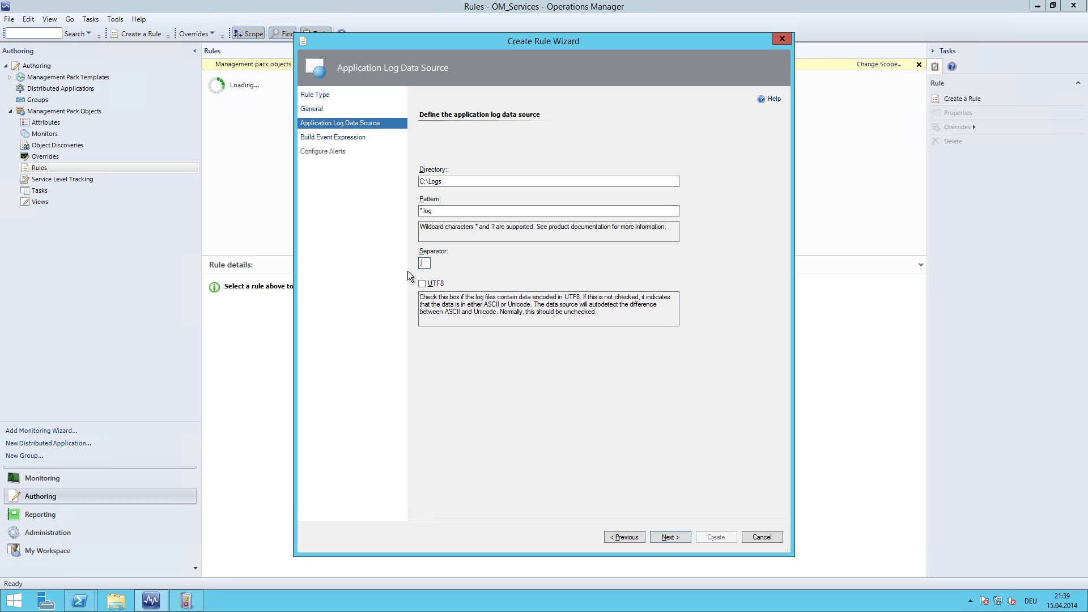
pyautogui.click(669, 537)
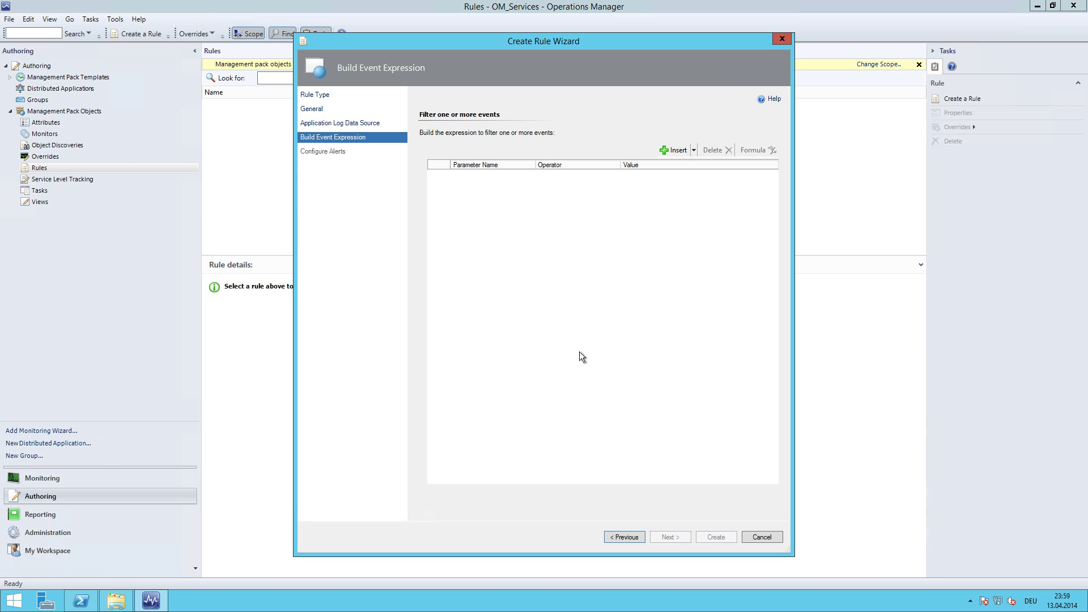
# Step: Add a filter condition requiring Params/Param[3] to contain App01
pyautogui.click(670, 150)
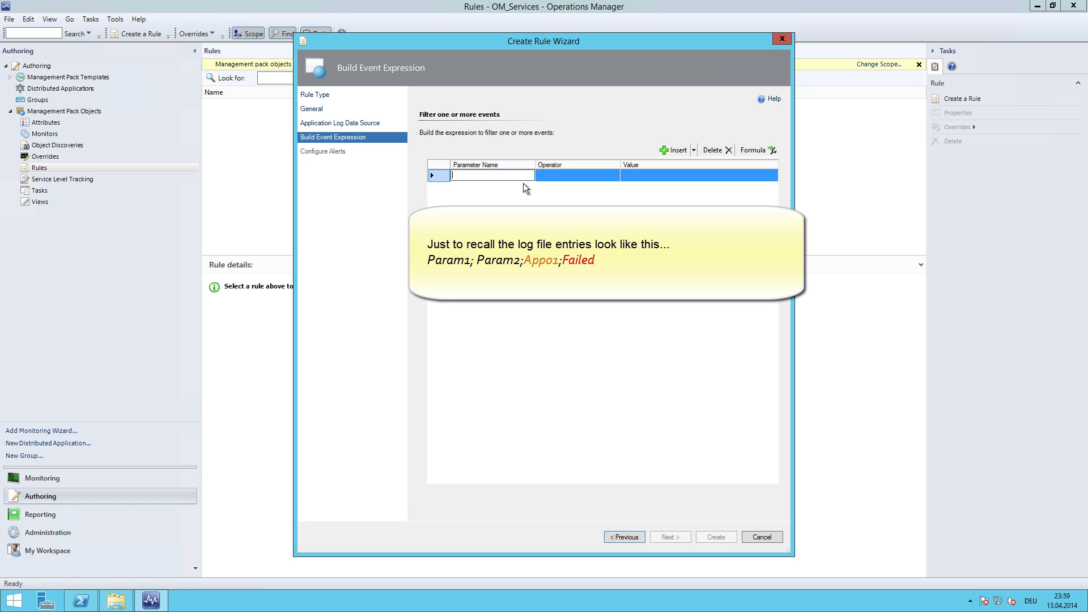
pyautogui.write('Param')
pyautogui.press('BackSpace')
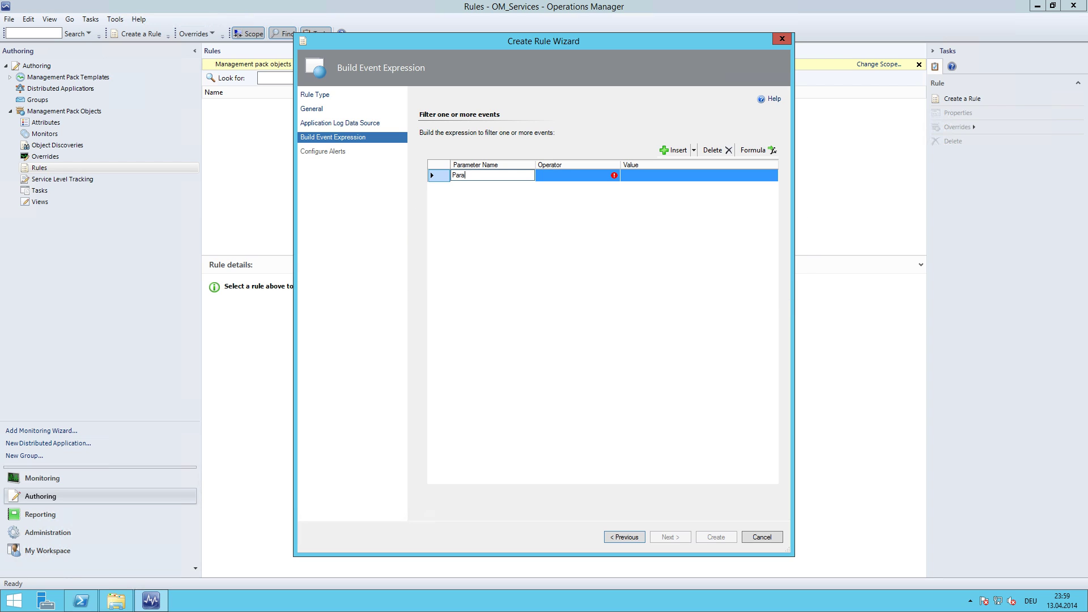
pyautogui.write('ms/Param[3]')
pyautogui.press('Tab')
pyautogui.press('c')
pyautogui.press('Tab')
pyautogui.write('App01')
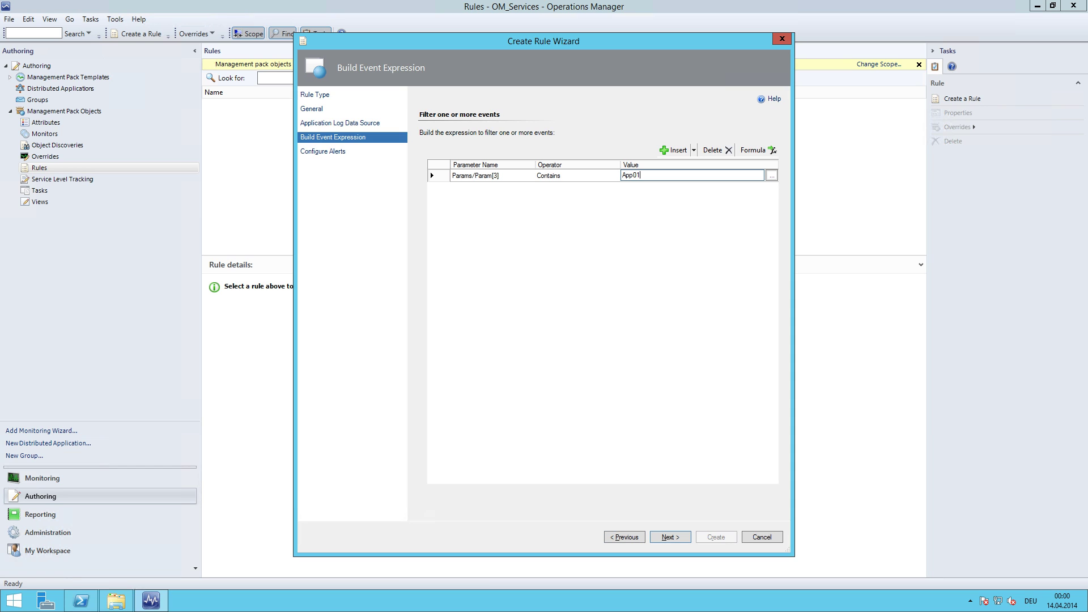
# Step: Add a second filter condition requiring Params/Param[4] to contain Failed, and continue to the alert configuration
pyautogui.click(677, 153)
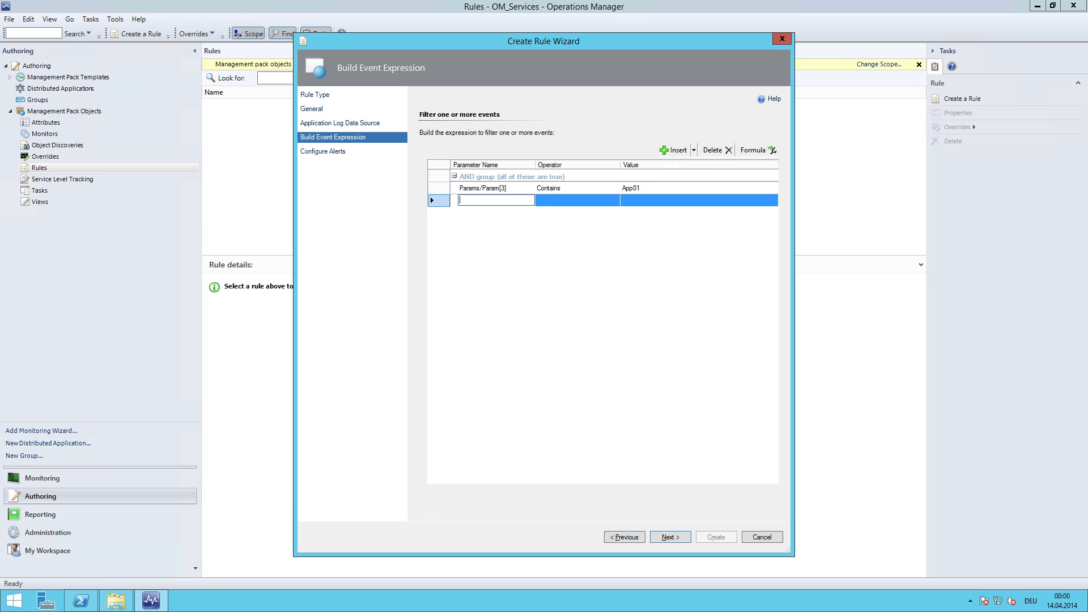
pyautogui.write('Params')
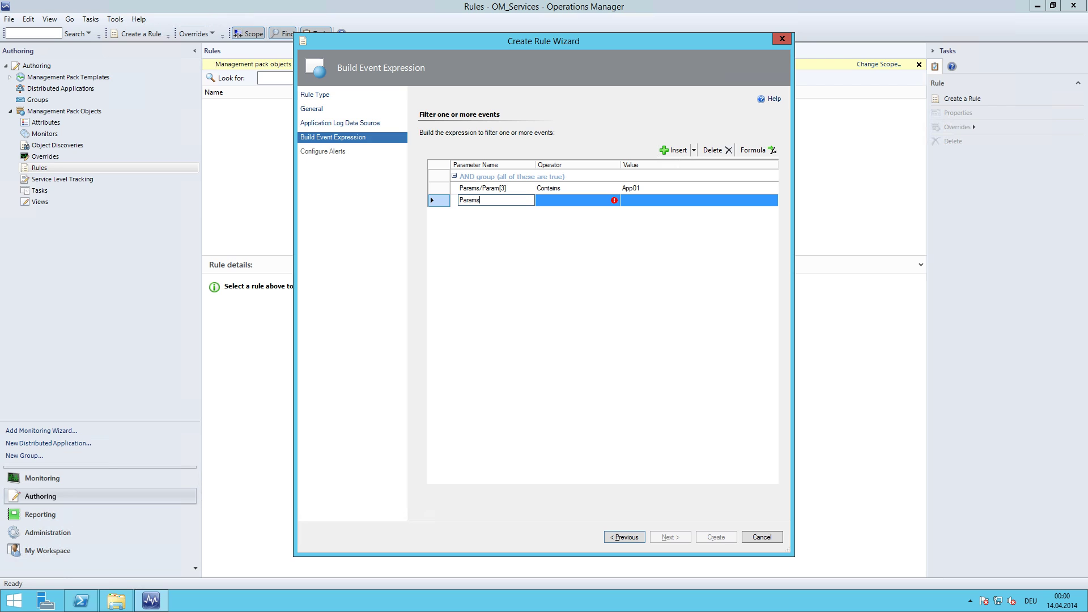
pyautogui.write('/Param[4]')
pyautogui.press('Tab')
pyautogui.press('c')
pyautogui.press('Tab')
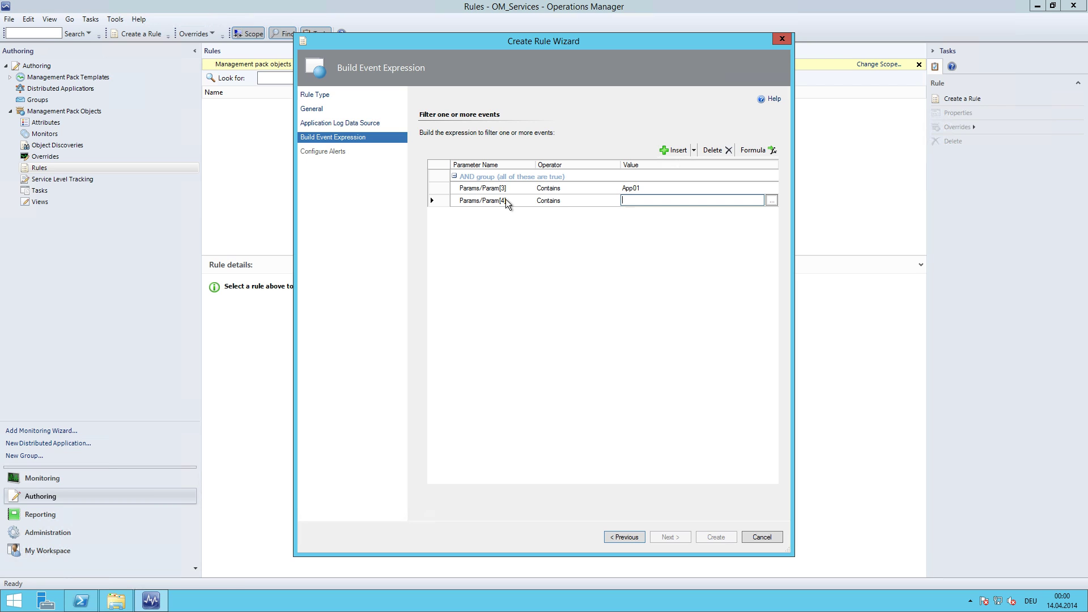
pyautogui.write('Failed')
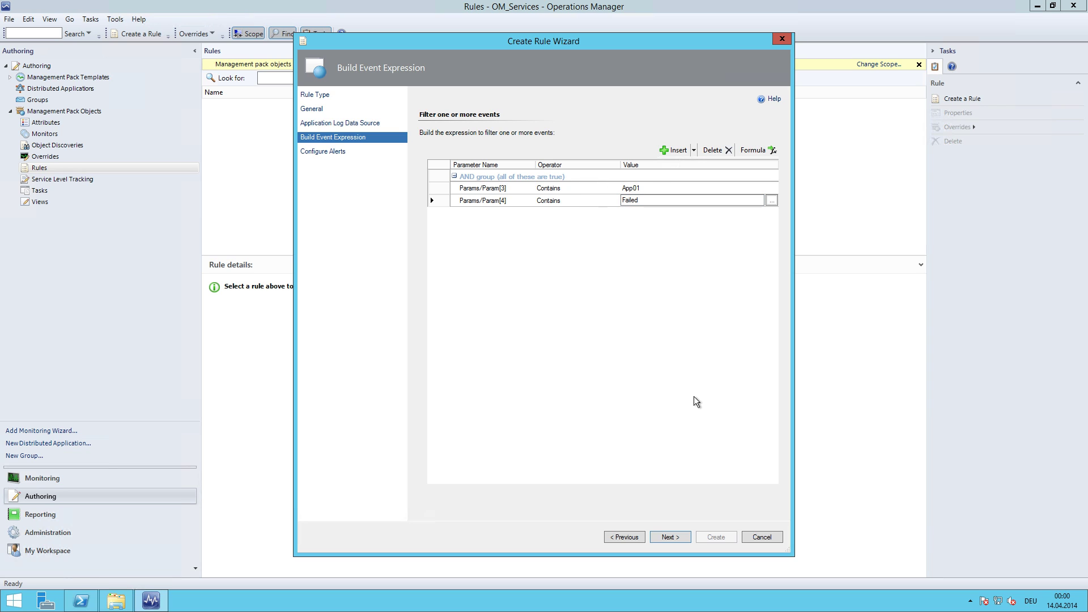
pyautogui.click(680, 540)
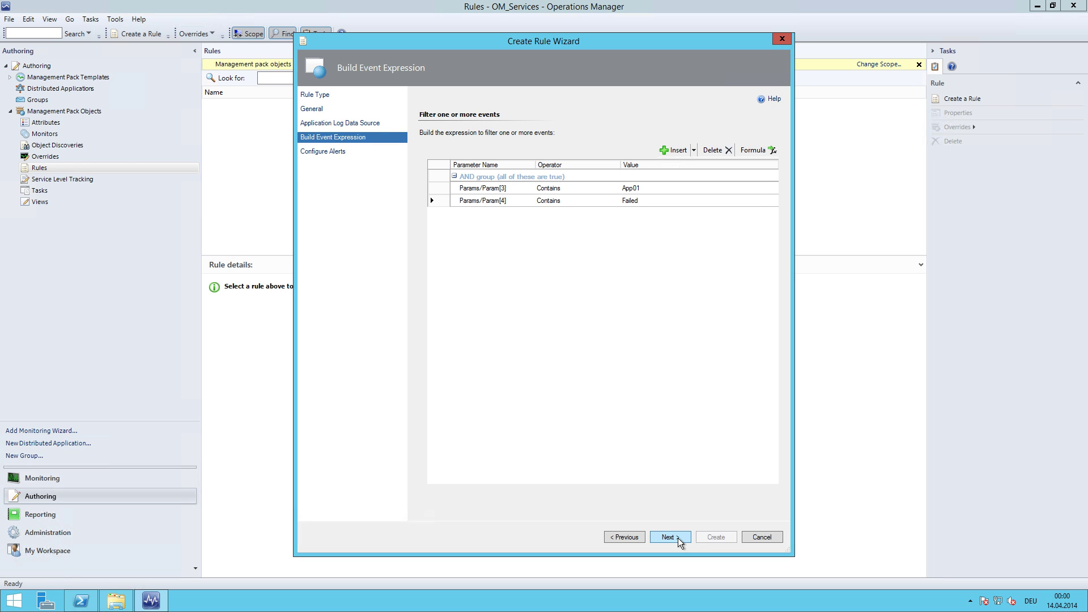
pyautogui.click(680, 540)
# Step: Delete the default event description text from the alert description
pyautogui.moveTo(598, 184); pyautogui.dragTo(394, 176)
pyautogui.click(531, 148)
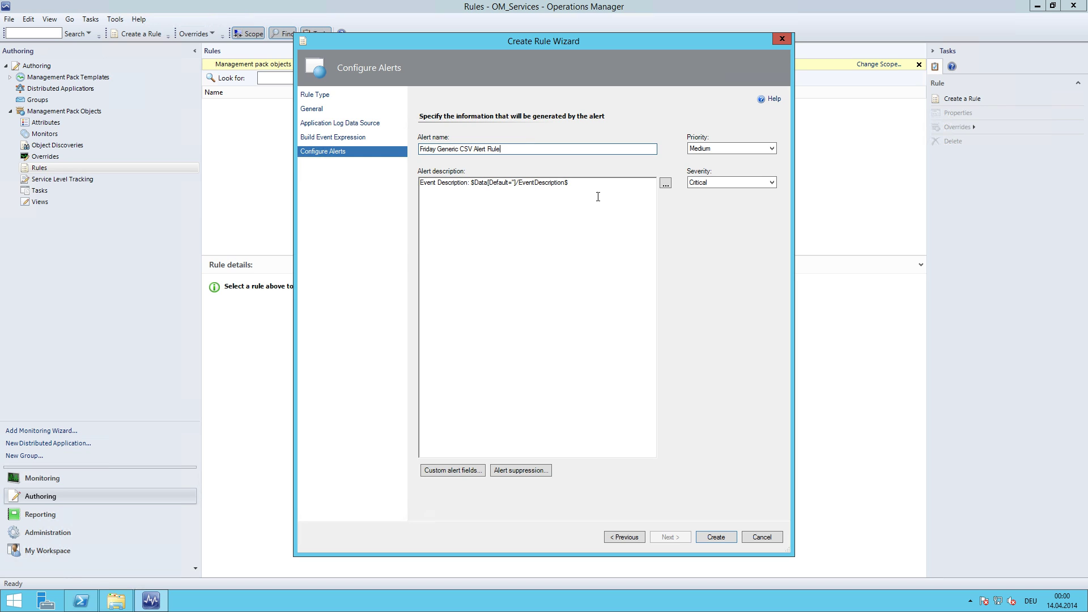
pyautogui.moveTo(598, 199); pyautogui.dragTo(294, 170)
pyautogui.press('Delete')
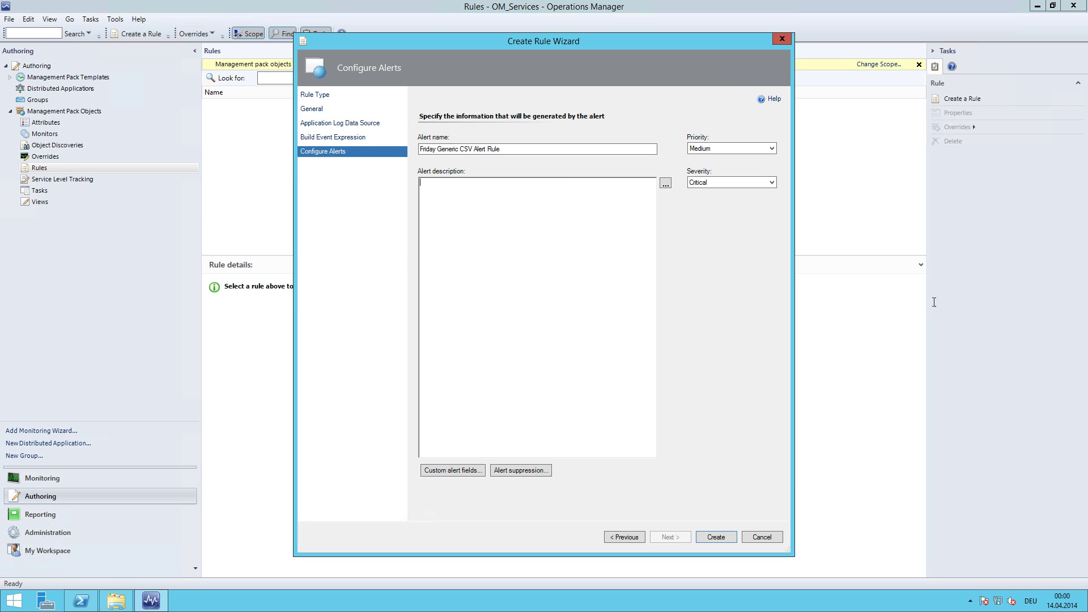
# Step: Insert the EventData/DataItem/Params/Param data variable into the alert description value
pyautogui.click(666, 184)
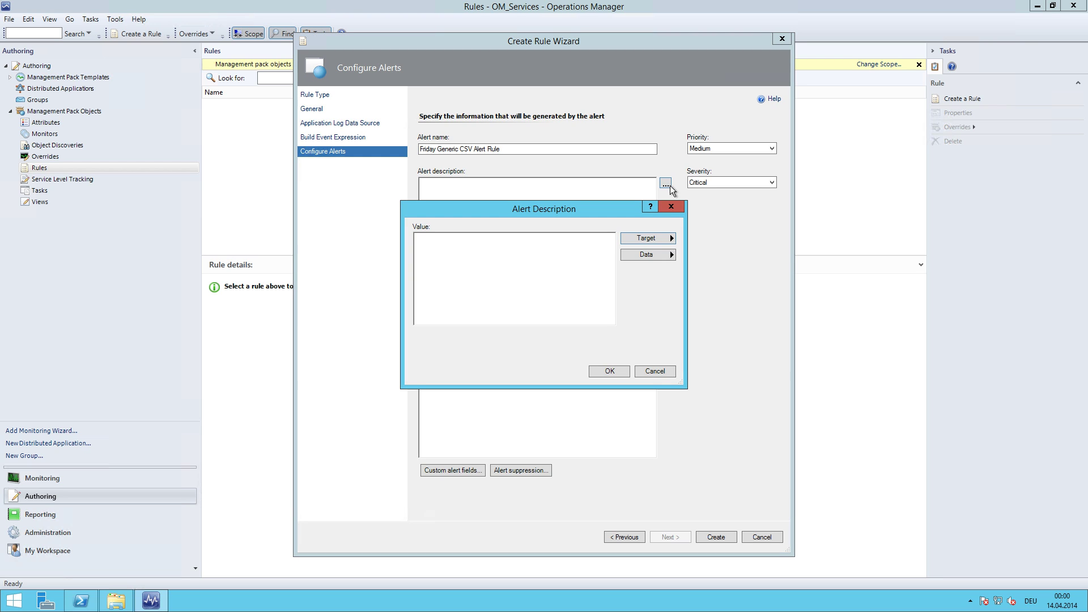
pyautogui.click(658, 256)
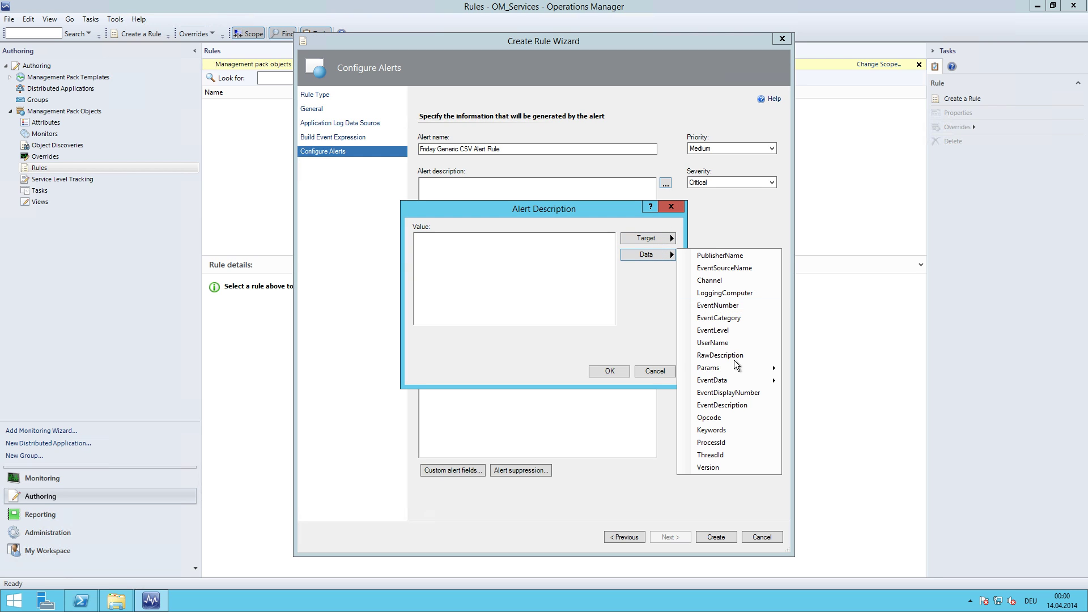
pyautogui.moveTo(733, 380)
pyautogui.moveTo(817, 383)
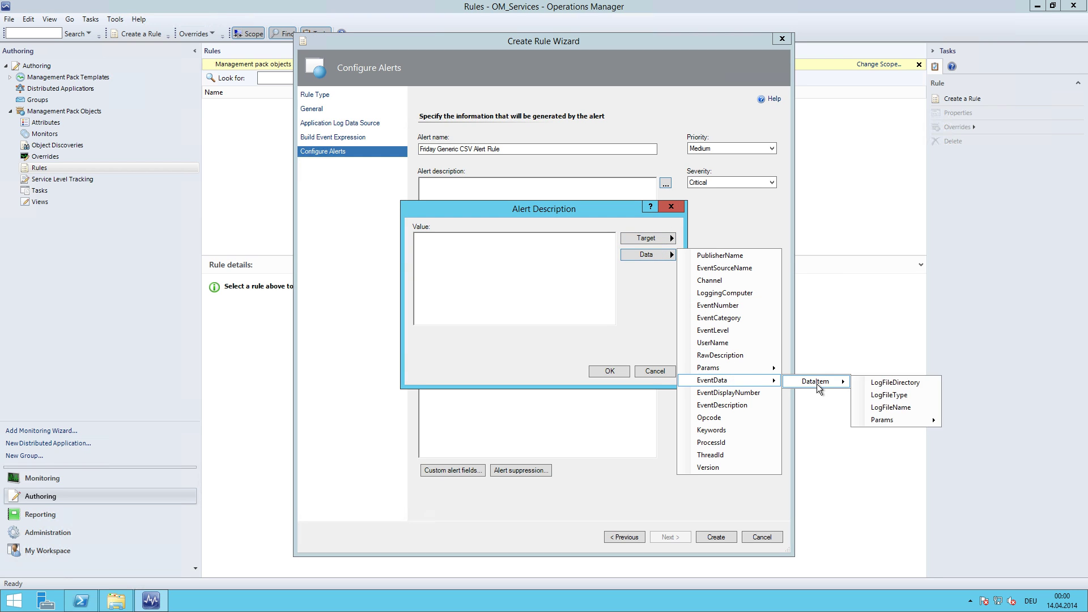
pyautogui.moveTo(917, 424)
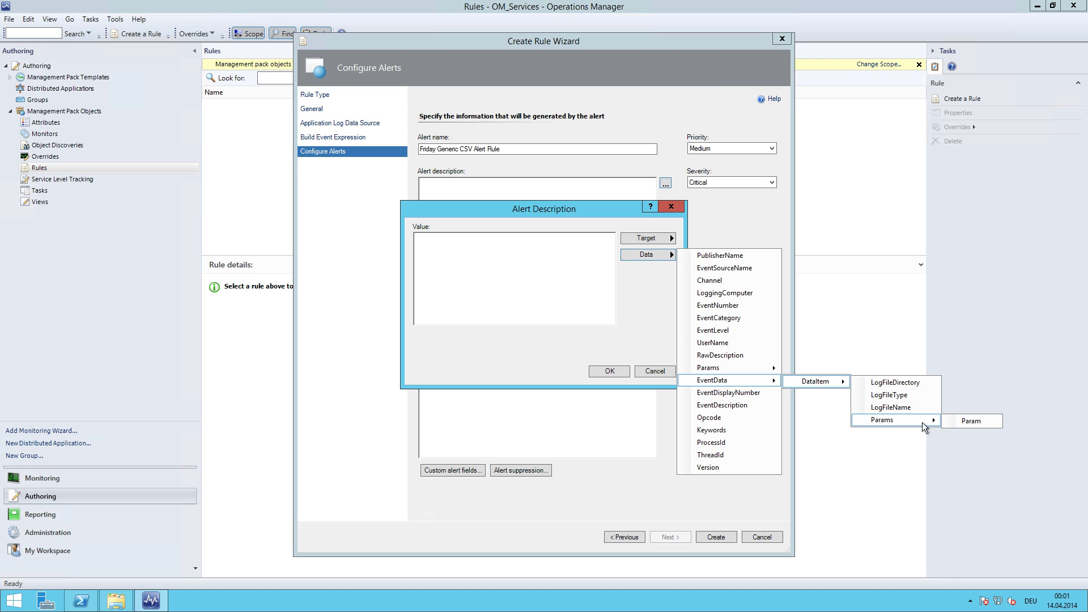
pyautogui.click(980, 423)
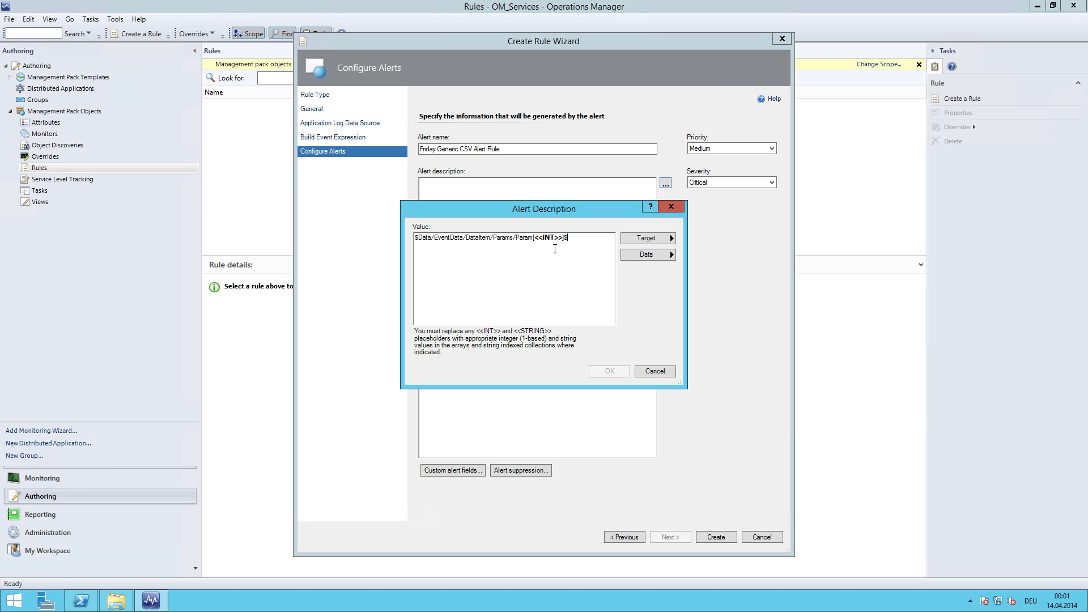
# Step: Replace the <<INT>> placeholder in the inserted Param variable with 1
pyautogui.click(536, 239)
pyautogui.moveTo(548, 240); pyautogui.dragTo(560, 238)
pyautogui.press('Left')
pyautogui.press('Delete')
pyautogui.press('Delete')
pyautogui.press('Delete')
pyautogui.press('Delete')
pyautogui.press('Delete')
pyautogui.press('Delete')
pyautogui.press('Delete')
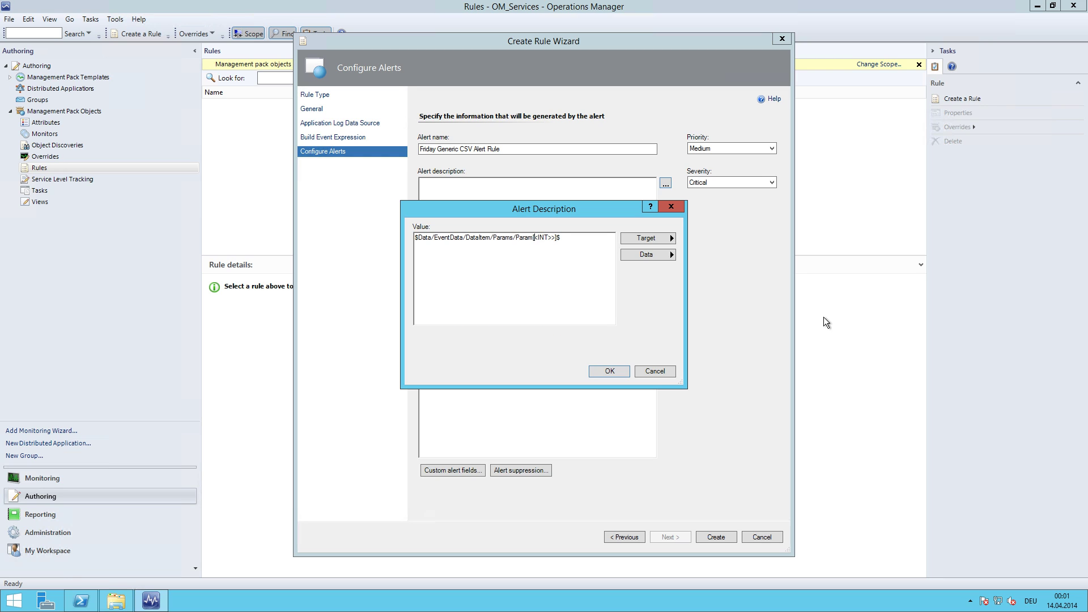
pyautogui.write('1')
# Step: Duplicate the Param[1] variable so that the alert description holds four lines of it
pyautogui.doubleClick(447, 233)
pyautogui.hotkey('ctrl', 'c')
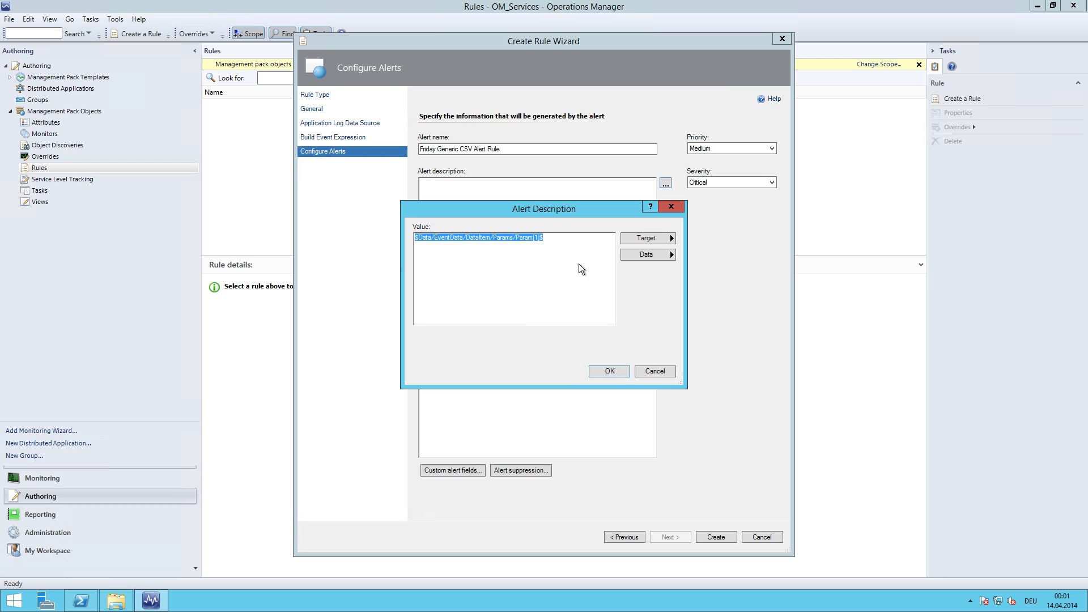
pyautogui.click(565, 238)
pyautogui.hotkey('ctrl', 'v')
pyautogui.press('Return')
pyautogui.hotkey('ctrl', 'v')
pyautogui.hotkey('ctrl', 'v')
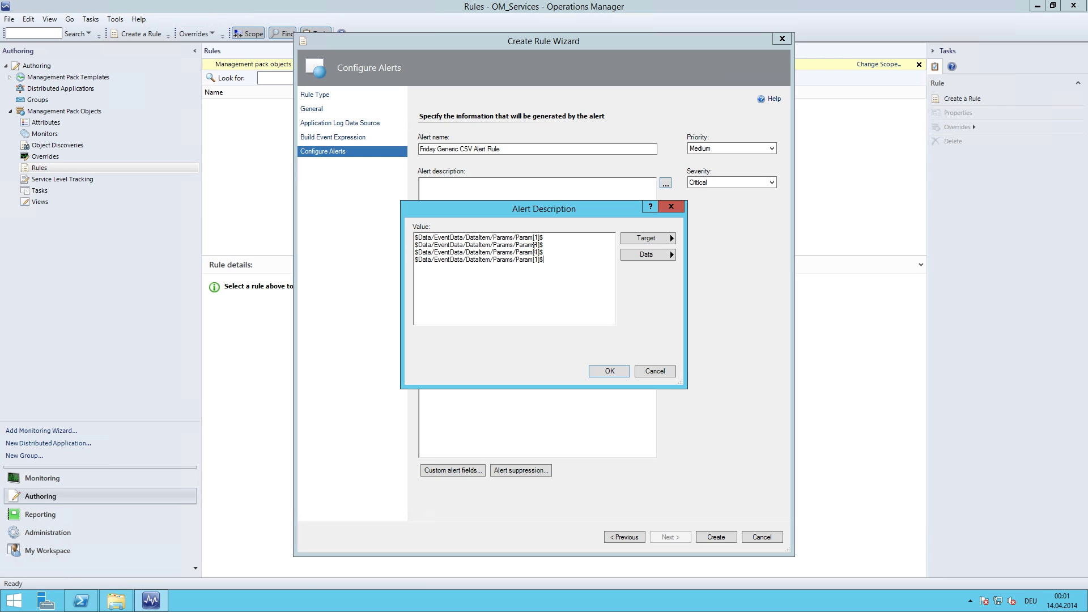
# Step: Change the Param index to 2, 3 and 4 in the second, third and fourth lines of the description
pyautogui.click(535, 245)
pyautogui.press('Delete')
pyautogui.write('2')
pyautogui.click(535, 252)
pyautogui.press('Delete')
pyautogui.write('3')
pyautogui.click(534, 260)
pyautogui.press('Delete')
pyautogui.write('4')
# Step: Insert blank lines above the Param[1] line at the start of the alert description
pyautogui.hotkey('ctrl', 'Home')
pyautogui.hotkey('shift', 'End')
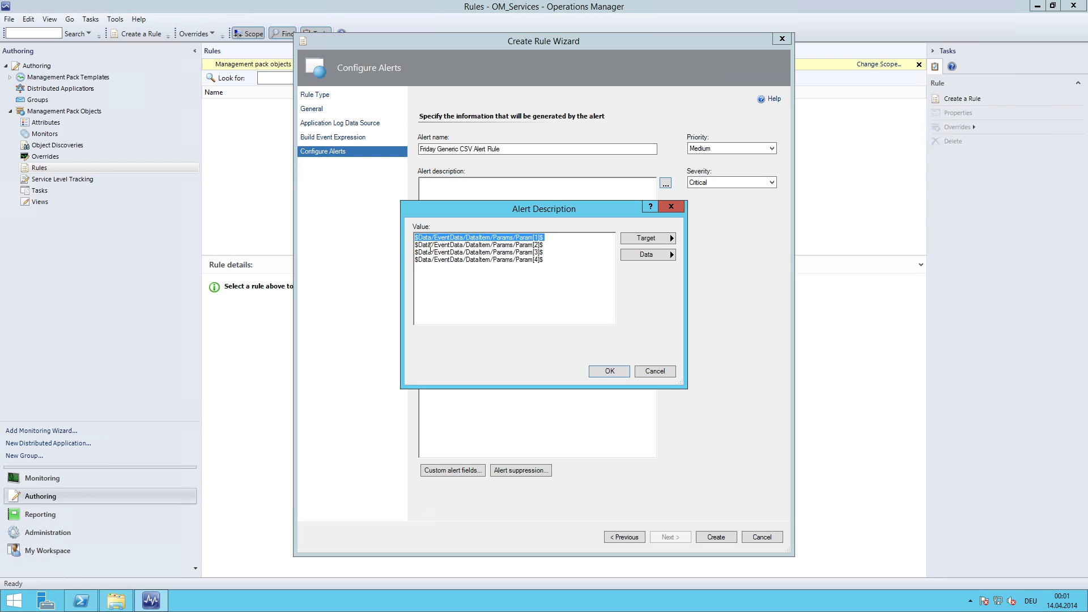
pyautogui.press('Home')
pyautogui.press('Return')
pyautogui.press('Return')
pyautogui.press('Return')
pyautogui.press('Return')
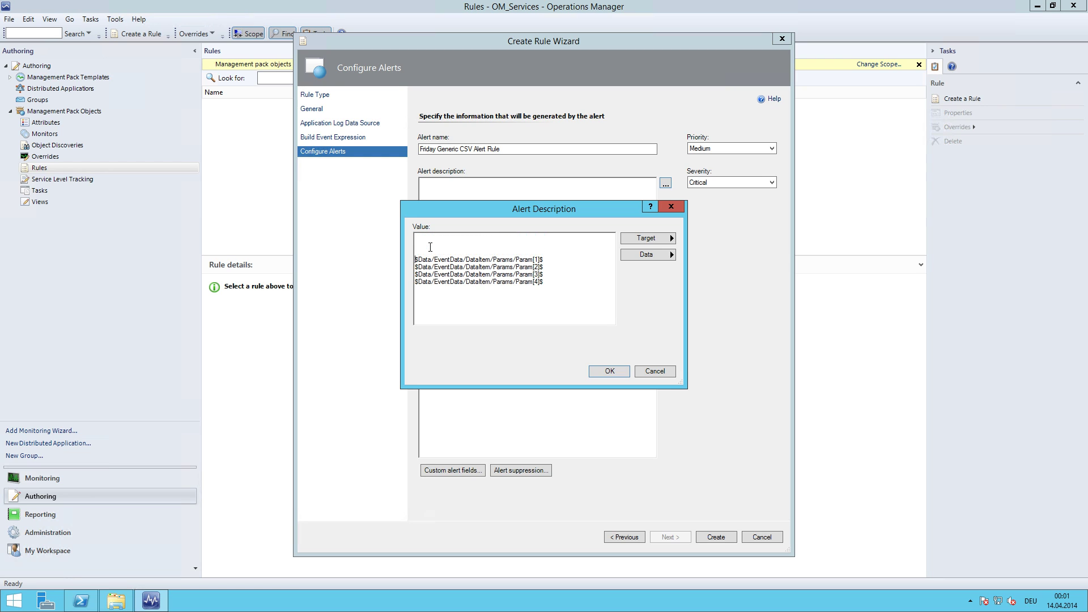
# Step: Start the description with "The Application", move the Param[3] variable behind it, and add "has"
pyautogui.click(442, 243)
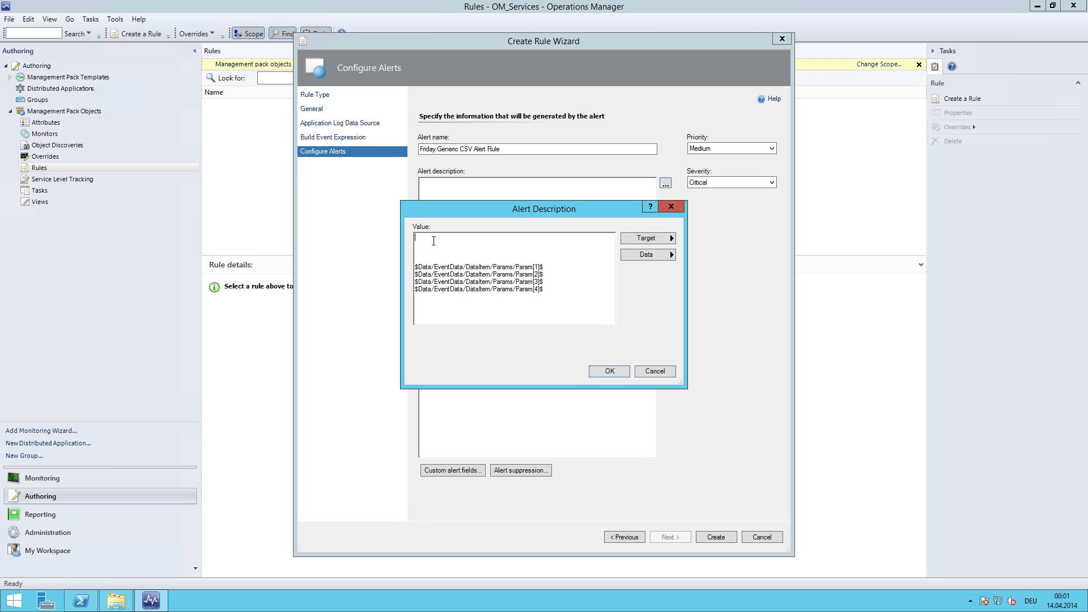
pyautogui.write('Wi')
pyautogui.press('BackSpace')
pyautogui.write('The Application')
pyautogui.moveTo(544, 282); pyautogui.dragTo(357, 283)
pyautogui.hotkey('ctrl', 'c')
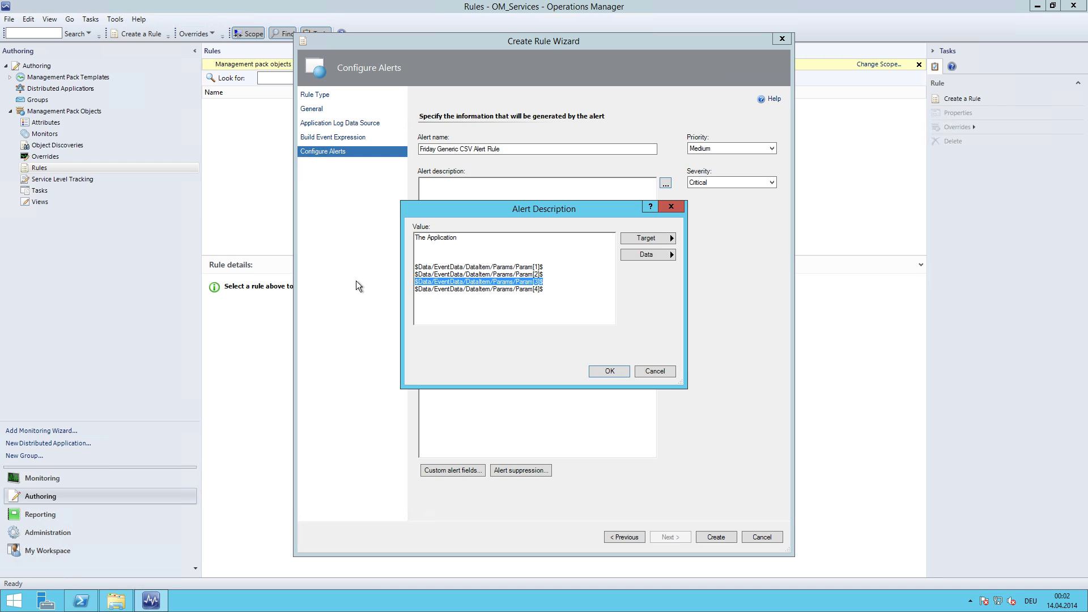
pyautogui.press('Delete')
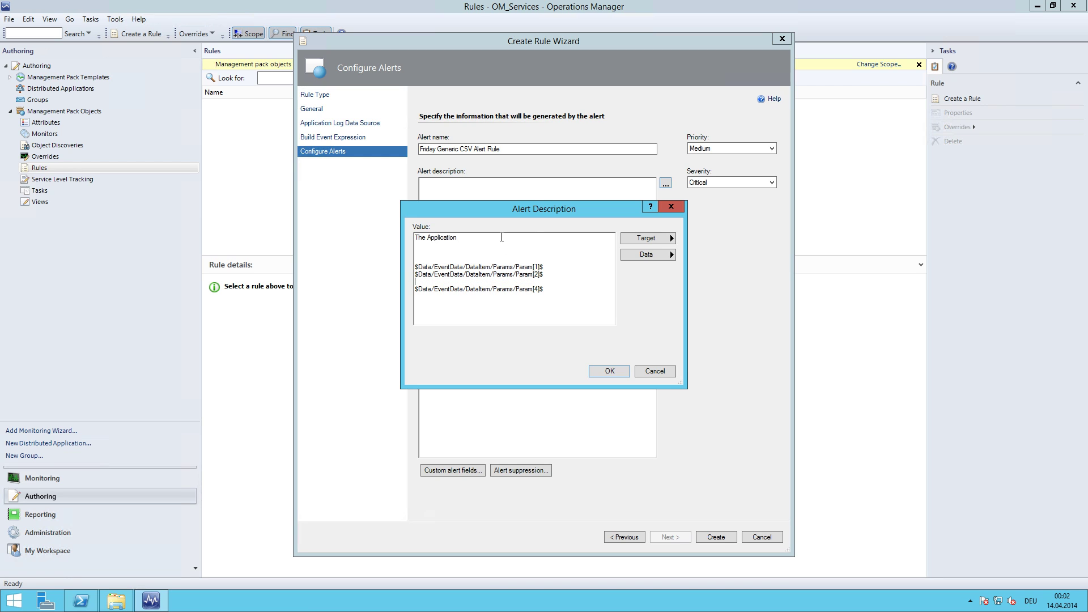
pyautogui.hotkey('ctrl', 'v')
pyautogui.write('has')
# Step: Move the Param[4] variable from the last line to the end of the opening sentence after "has"
pyautogui.moveTo(567, 290); pyautogui.dragTo(364, 295)
pyautogui.hotkey('ctrl', 'c')
pyautogui.press('Delete')
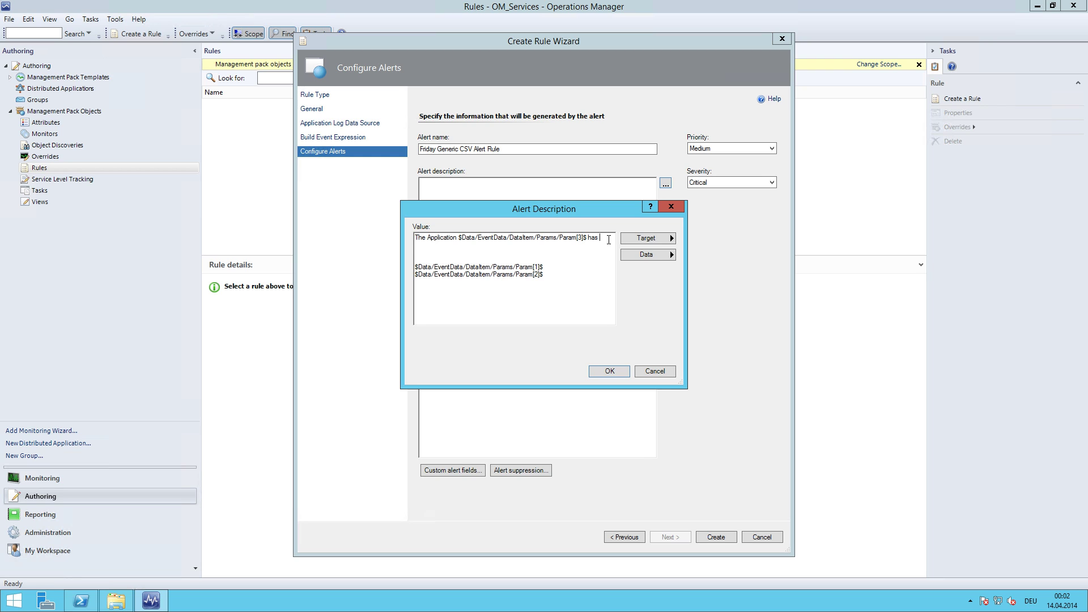
pyautogui.hotkey('ctrl', 'v')
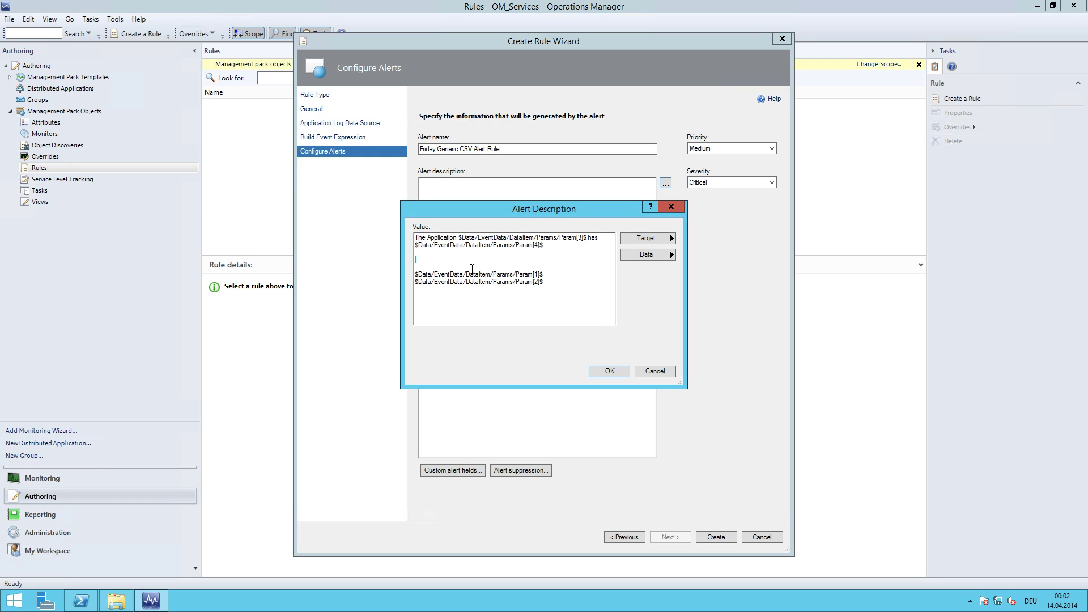
# Step: Label the remaining two variable lines "Param1:" and "Param2:", remove the surplus blank lines and accept the alert description
pyautogui.write('Param1:')
pyautogui.press('Delete')
pyautogui.press('Delete')
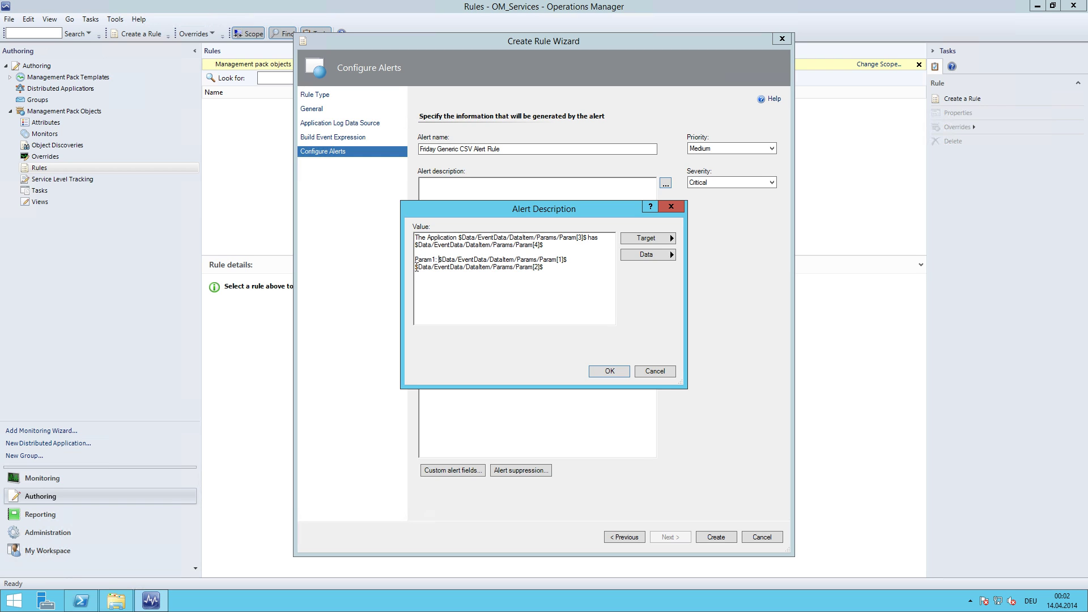
pyautogui.write('Param2')
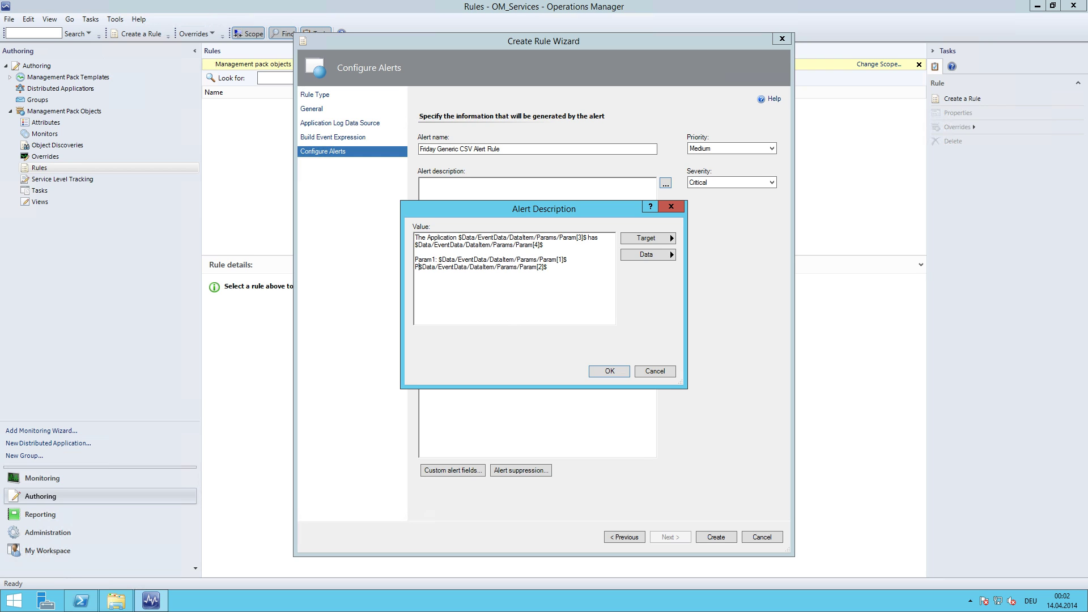
pyautogui.write(':')
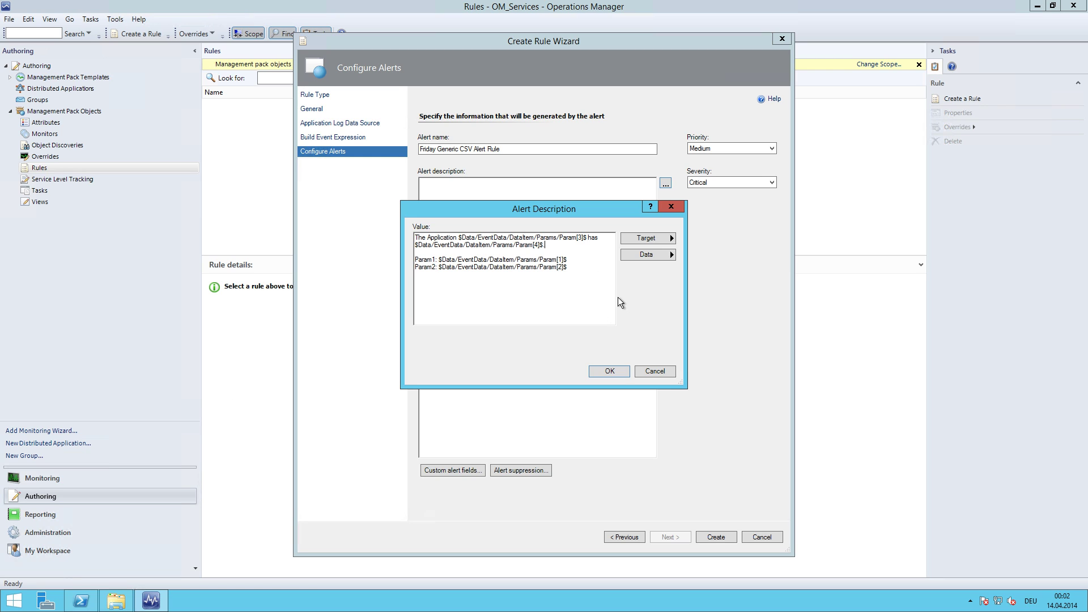
pyautogui.click(612, 374)
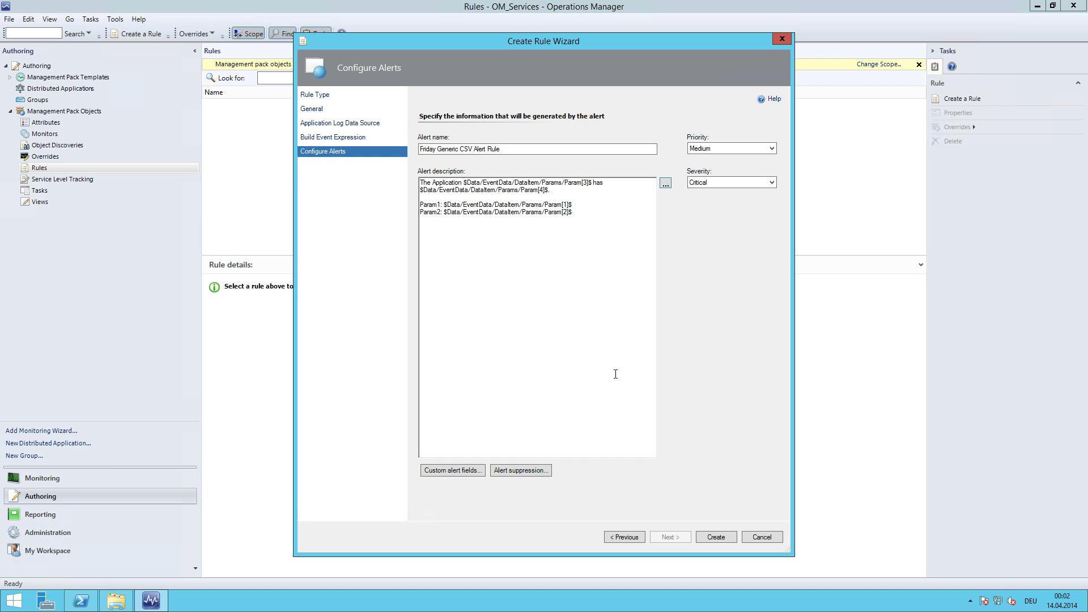
# Step: Create the rule and select Friday Generic CSV Alert Rule in the rules list to show its details
pyautogui.click(714, 537)
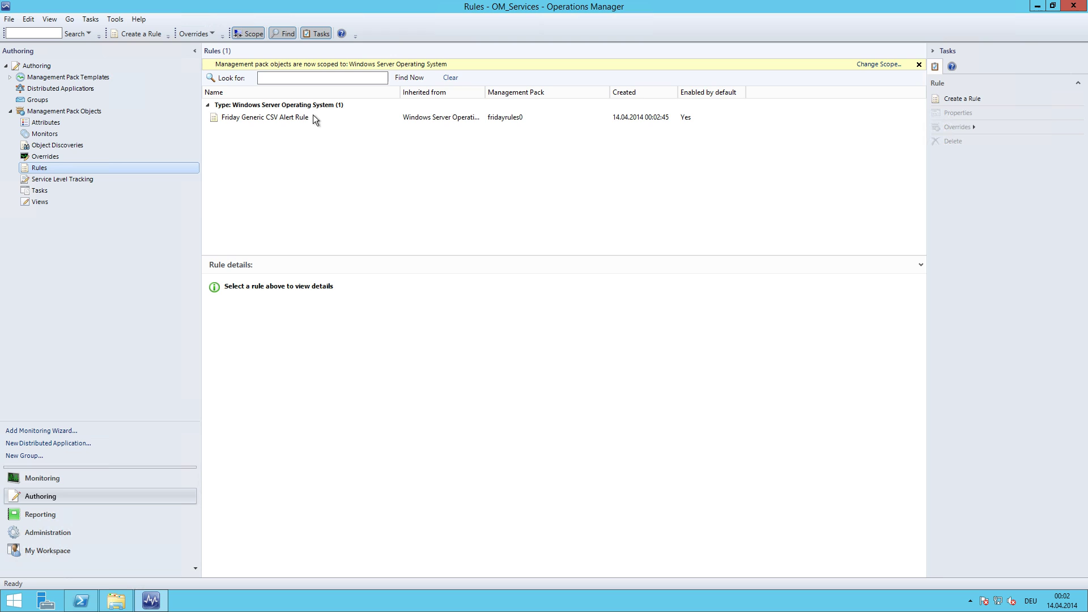
pyautogui.click(290, 115)
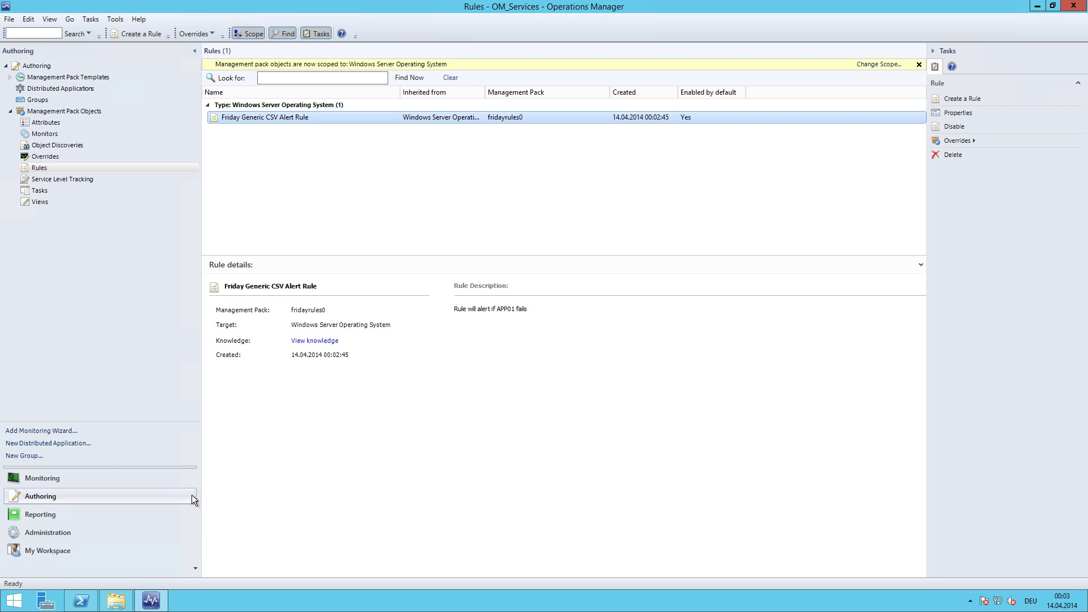
# Step: Show the Active Alerts view in Monitoring and place the File Explorer Logs folder window below the alert list
pyautogui.click(161, 481)
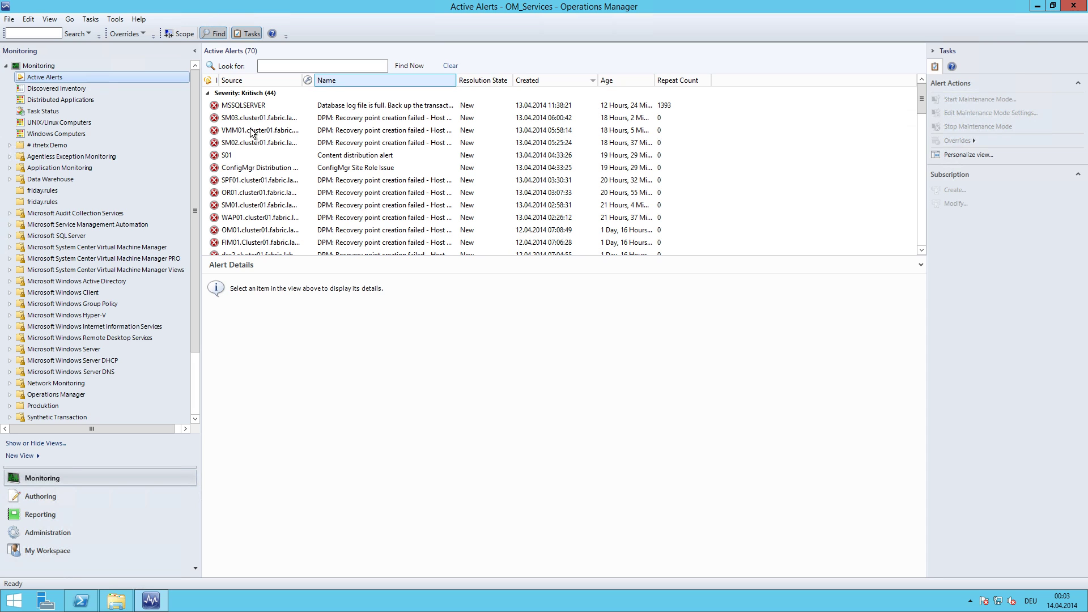
pyautogui.click(116, 601)
pyautogui.moveTo(539, 219); pyautogui.dragTo(820, 283)
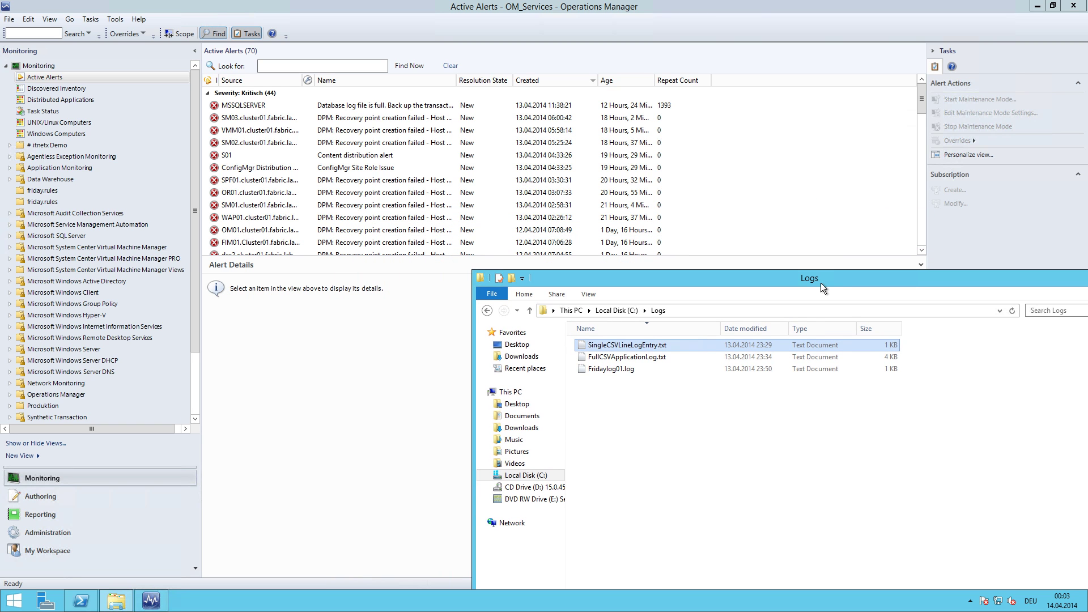
# Step: Check the Logs folder path and the contents of Fridaylog01.log, then close the log
pyautogui.click(736, 311)
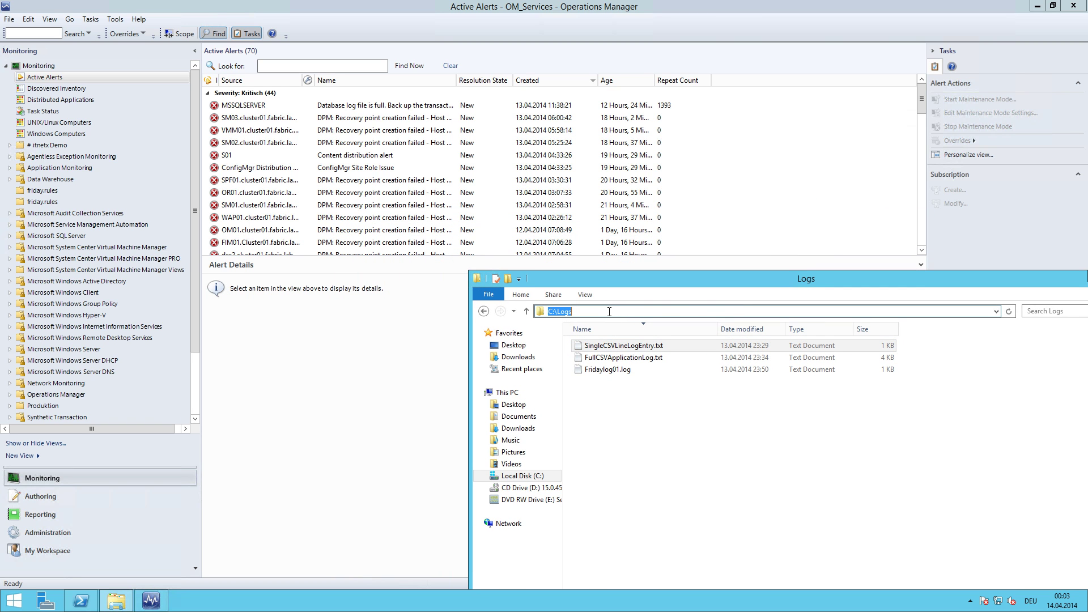
pyautogui.doubleClick(611, 372)
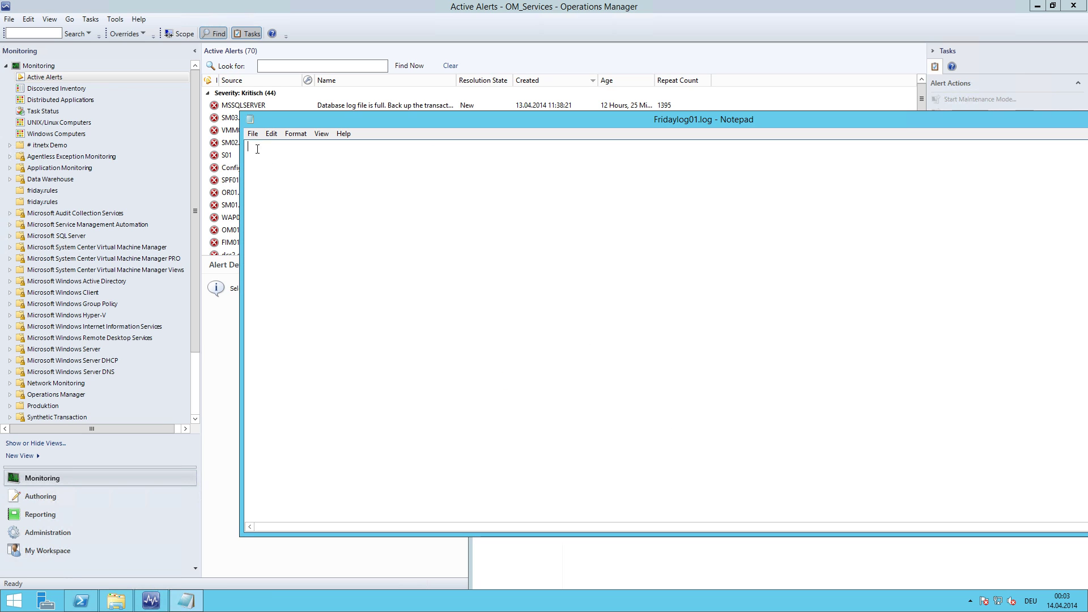
pyautogui.click(250, 119)
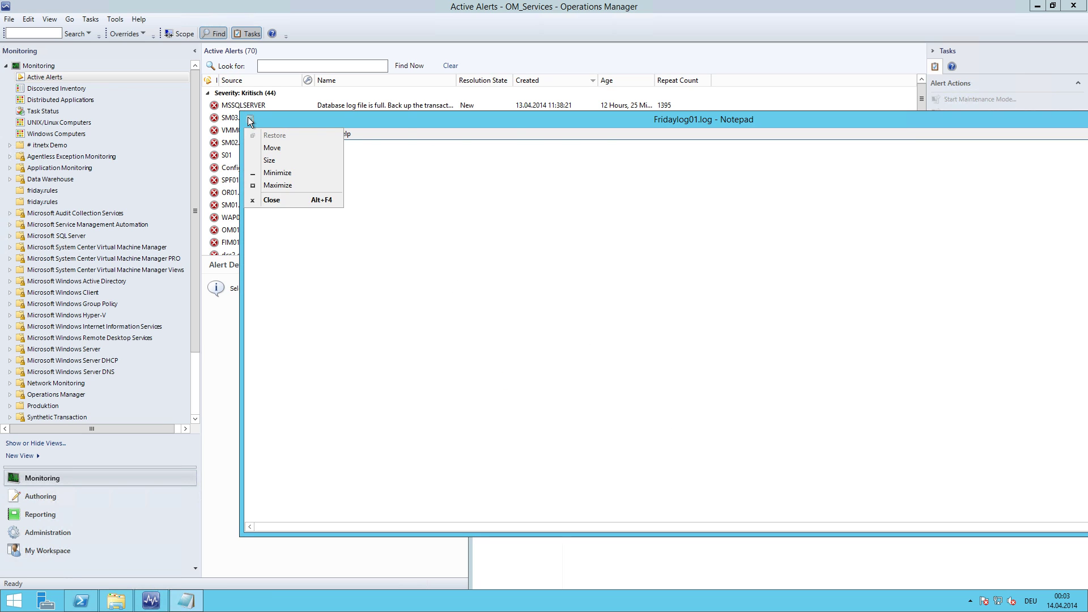
pyautogui.click(250, 119)
pyautogui.click(679, 412)
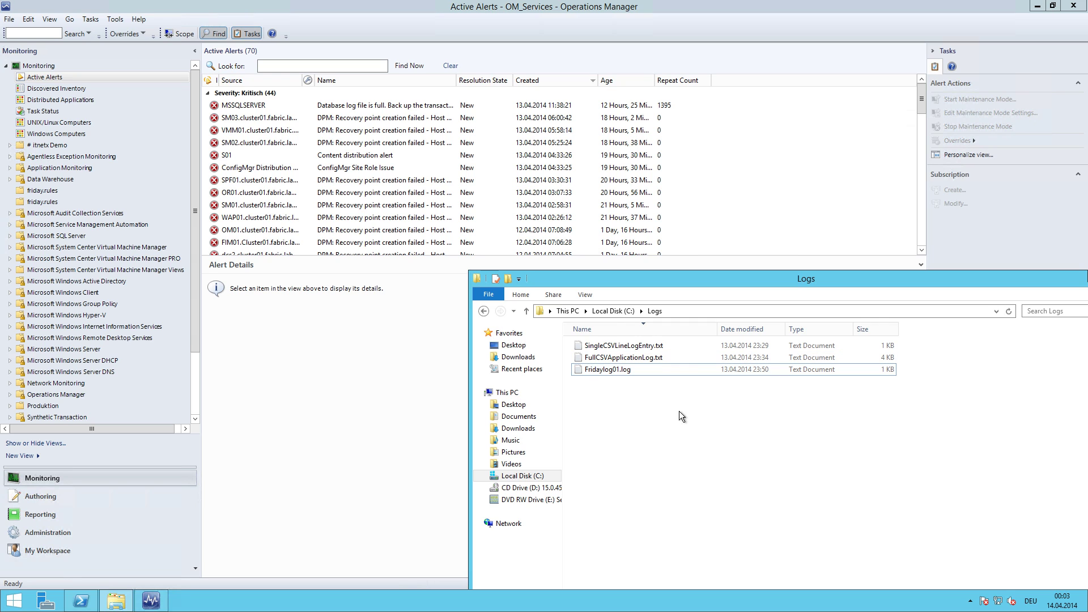
# Step: Open FullCSVApplicationLog.txt, examine the semicolon-separated fields and the application and status values of its entries, then close it
pyautogui.click(637, 347)
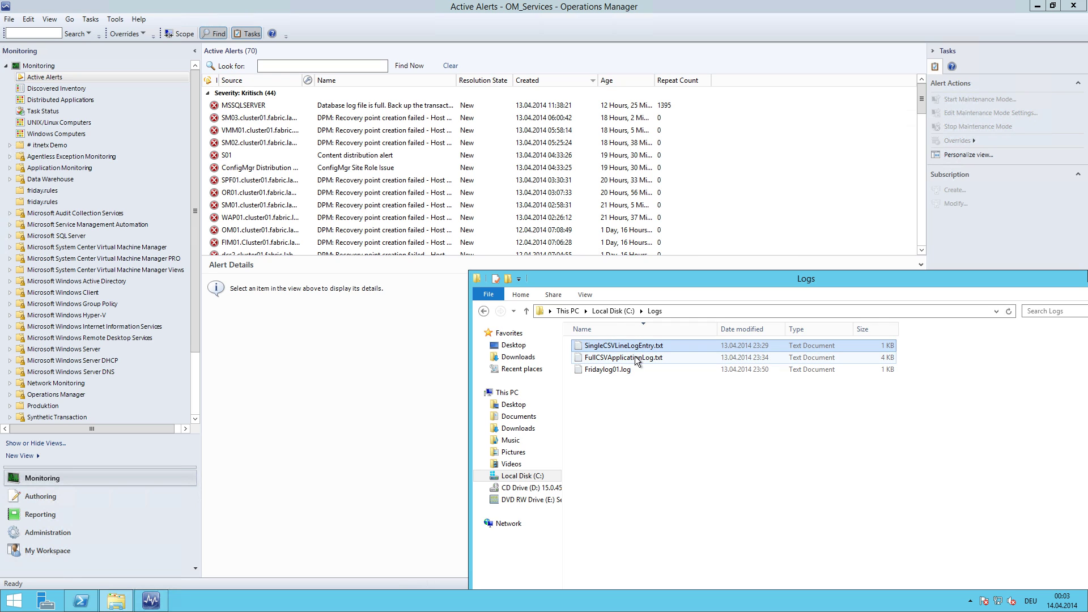
pyautogui.click(638, 359)
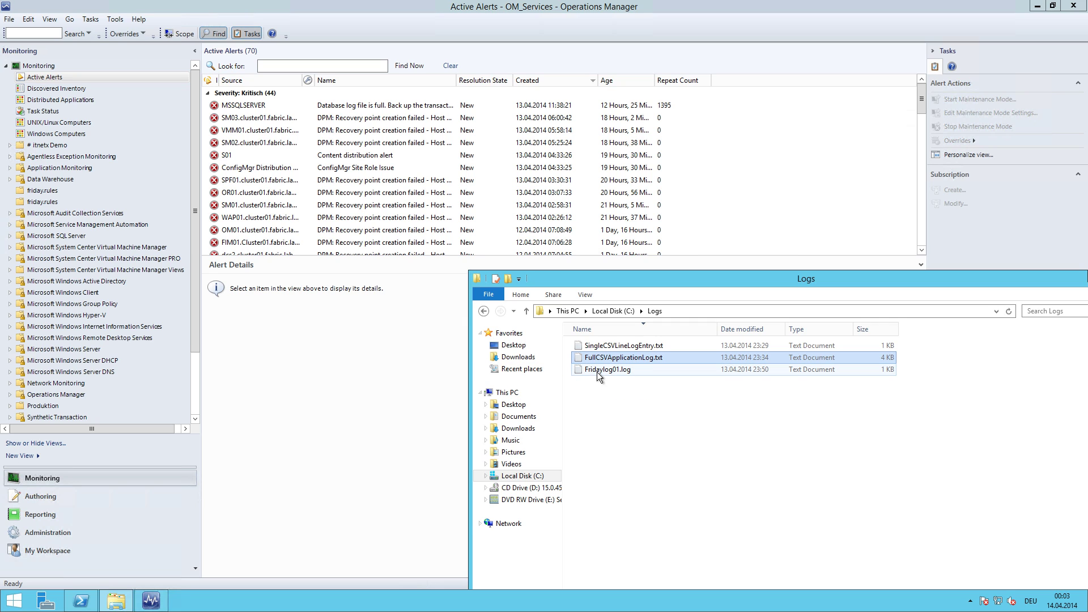
pyautogui.doubleClick(624, 358)
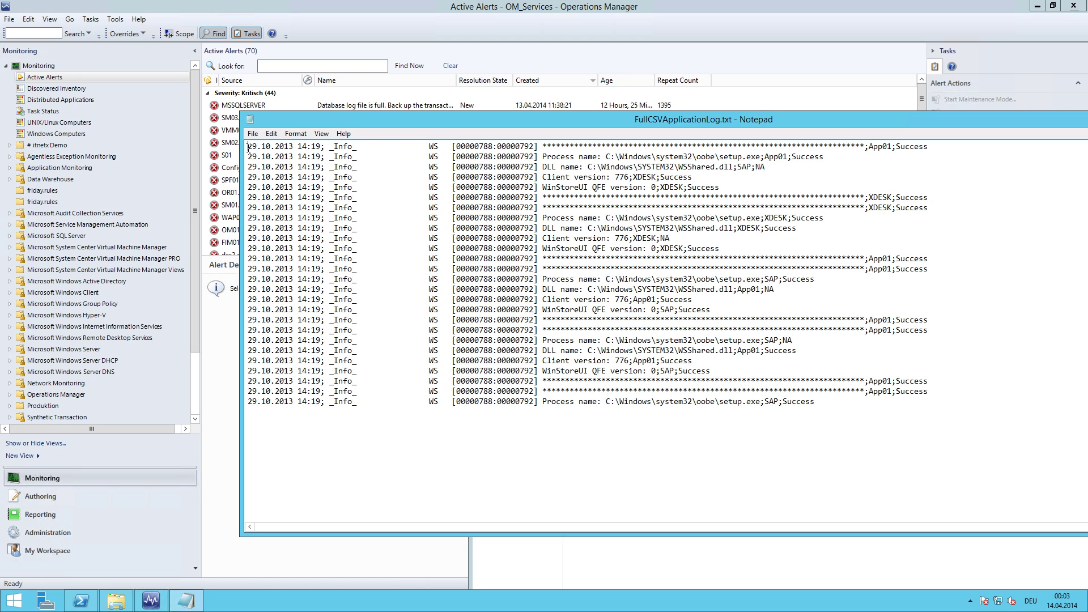
pyautogui.moveTo(248, 147); pyautogui.dragTo(322, 146)
pyautogui.click(322, 147)
pyautogui.moveTo(330, 146); pyautogui.dragTo(870, 148)
pyautogui.click(879, 147)
pyautogui.moveTo(892, 146); pyautogui.dragTo(896, 147)
pyautogui.click(909, 146)
pyautogui.click(909, 208)
pyautogui.doubleClick(786, 340)
pyautogui.click(281, 146)
pyautogui.click(908, 146)
pyautogui.click(250, 123)
pyautogui.click(262, 200)
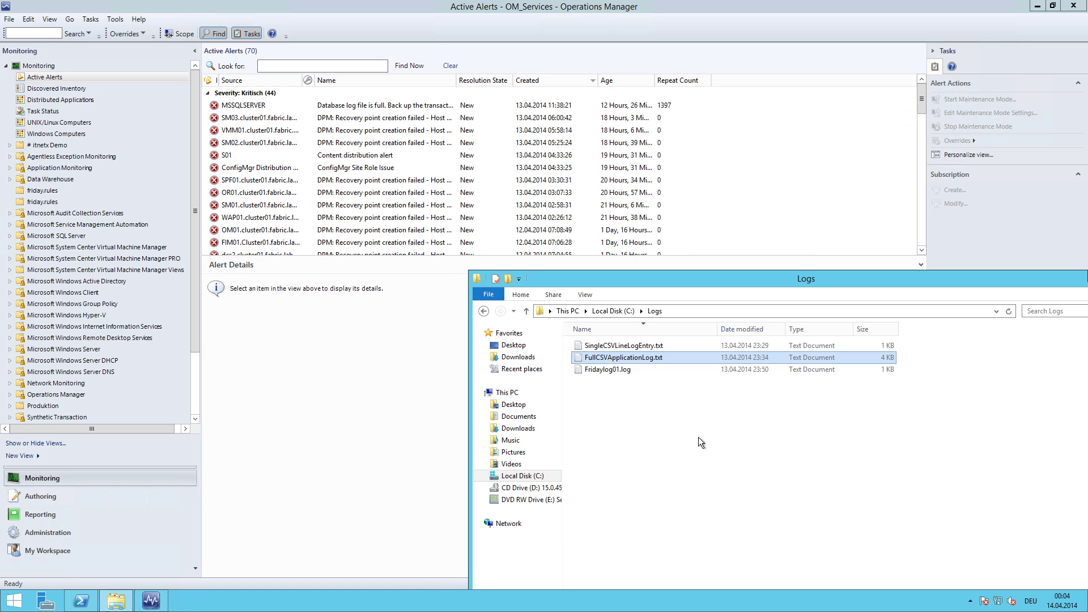
# Step: Open SingleCSVLineLogEntry.txt, examine the fields of its single entry, including the application name and status, then close it
pyautogui.click(622, 347)
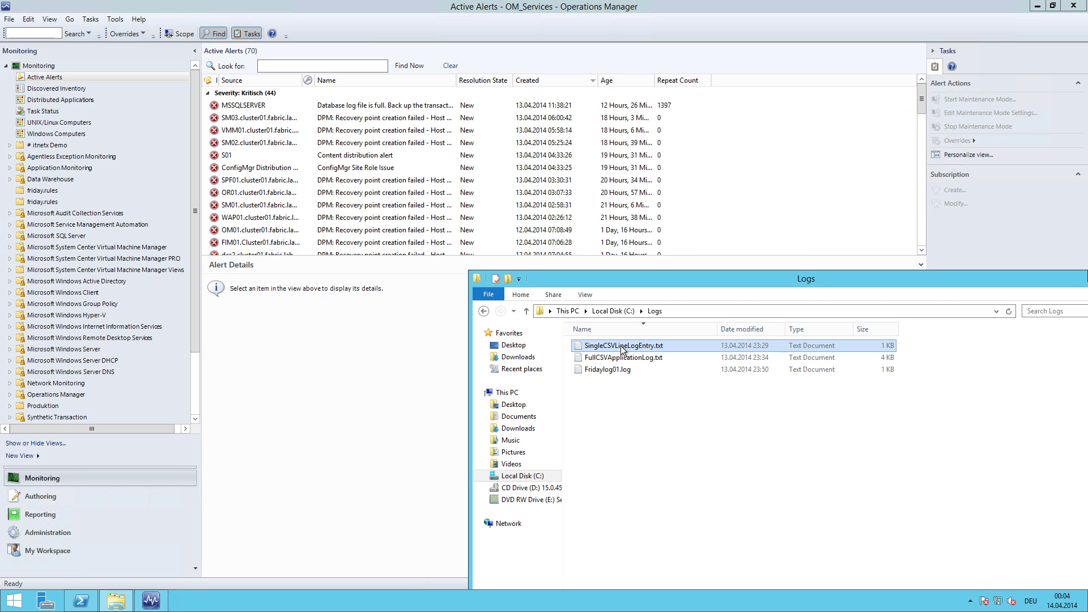
pyautogui.doubleClick(621, 347)
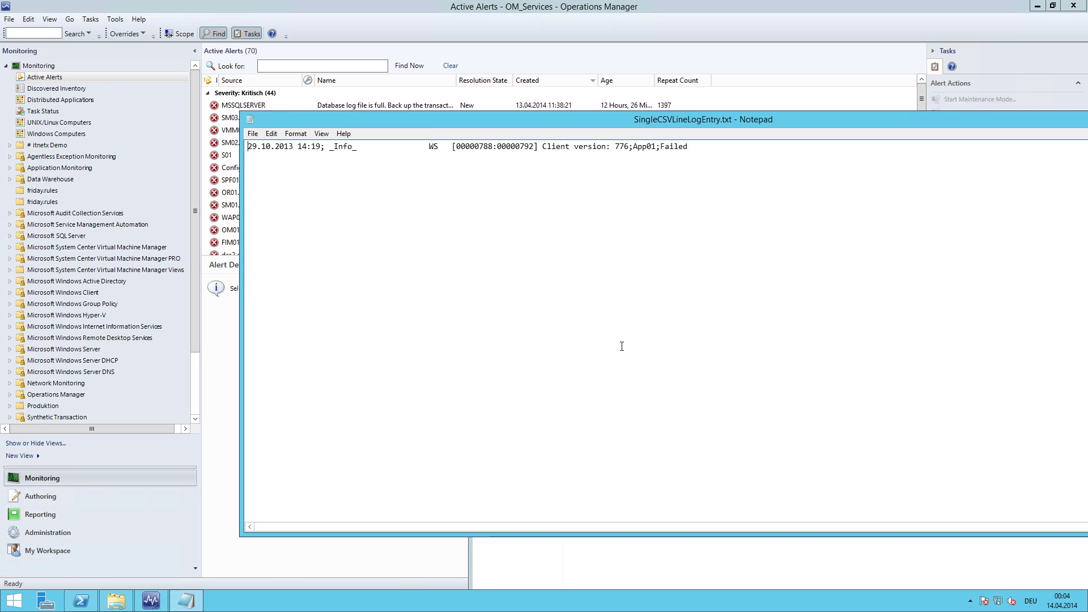
pyautogui.moveTo(712, 127); pyautogui.dragTo(720, 188)
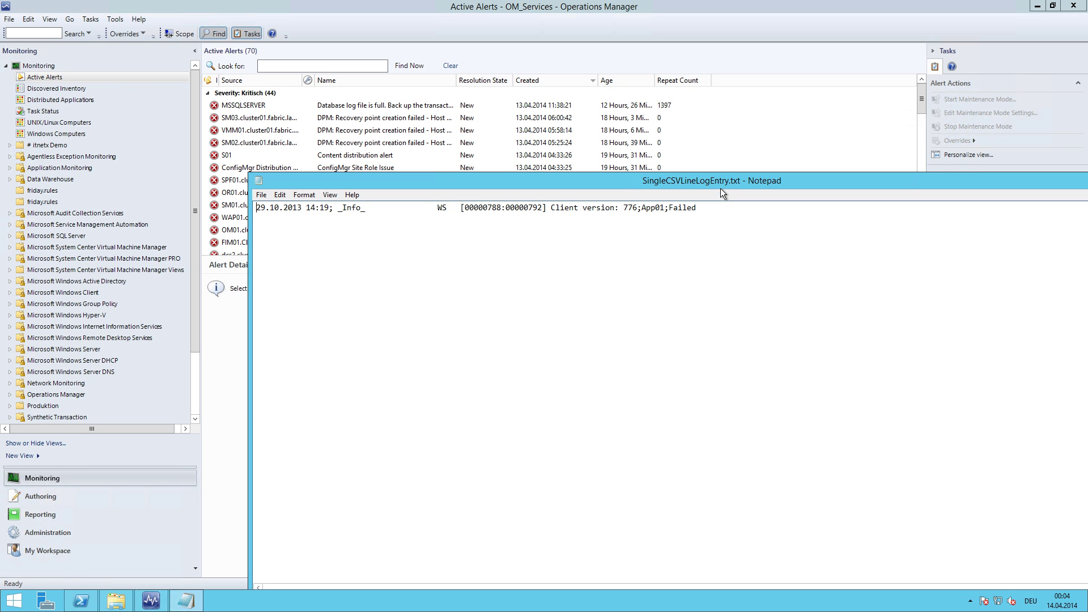
pyautogui.click(499, 222)
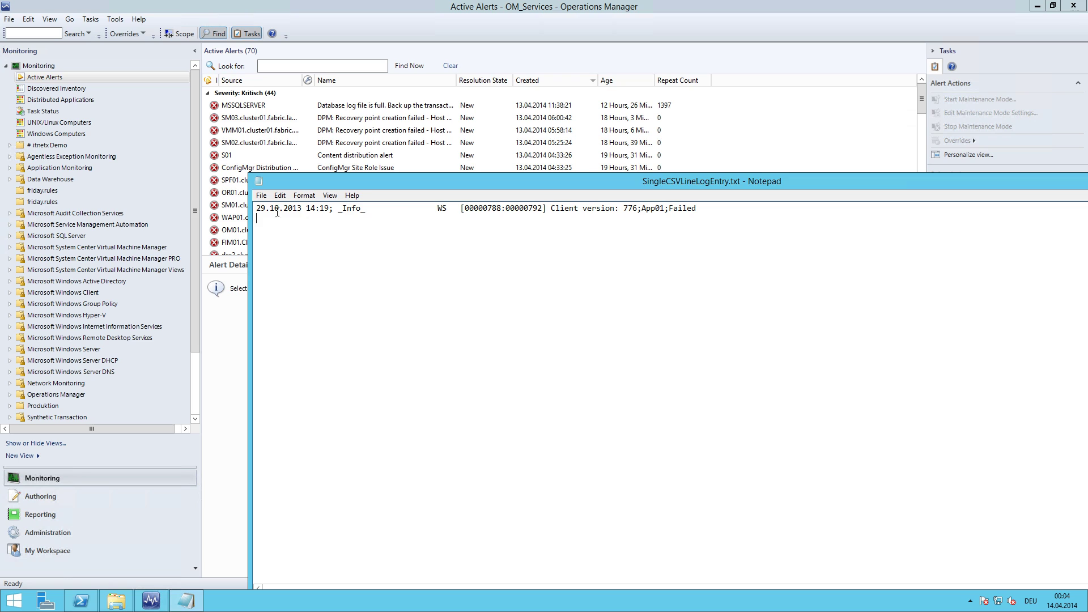
pyautogui.keyDown('shift'); pyautogui.click(257, 212); pyautogui.keyUp('shift')
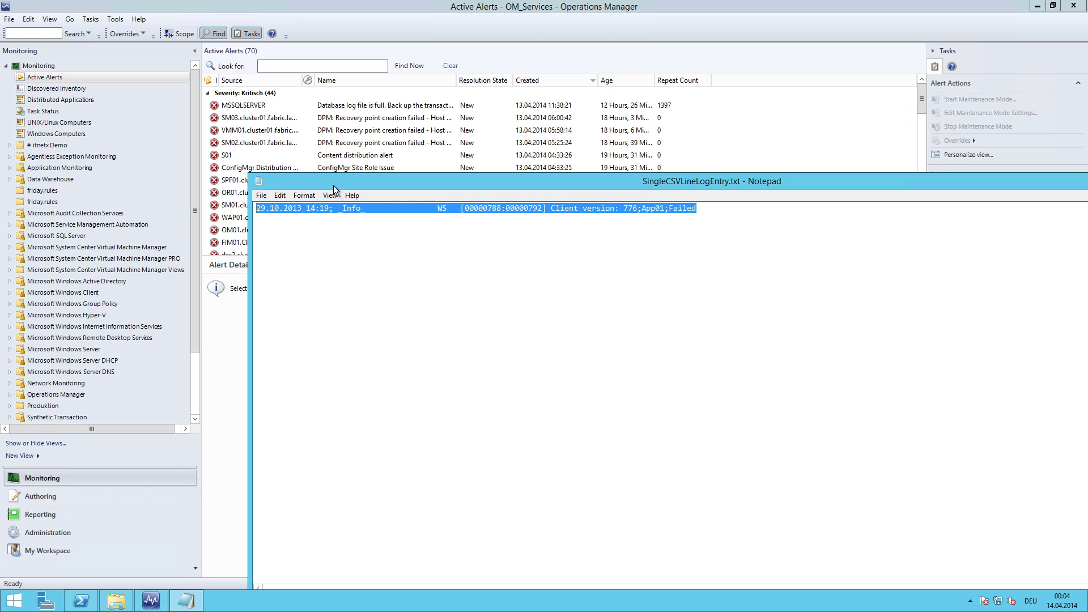
pyautogui.moveTo(340, 185); pyautogui.dragTo(369, 426)
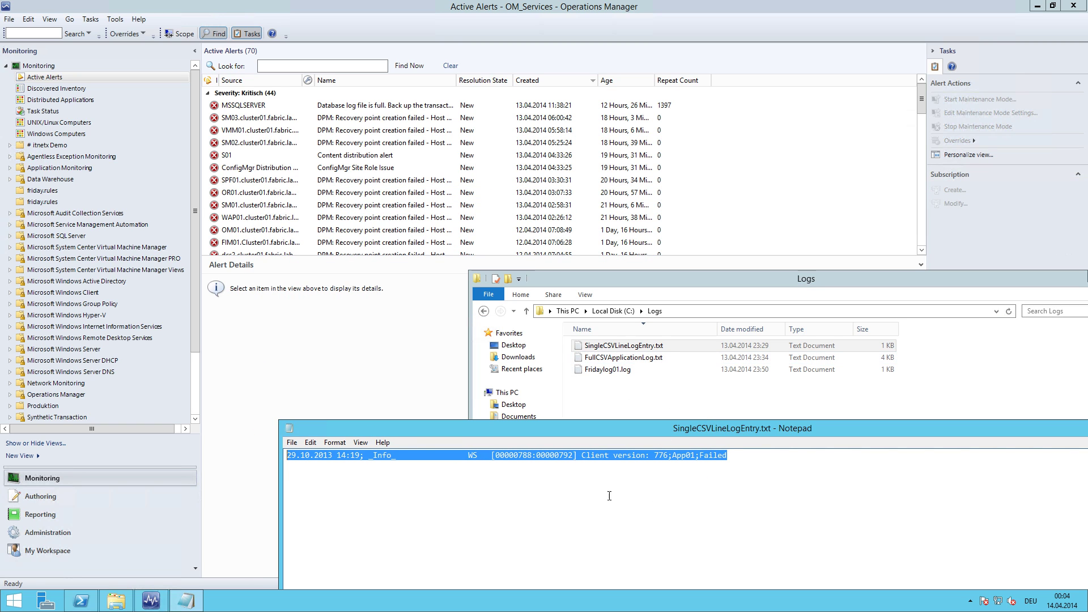
pyautogui.click(422, 471)
pyautogui.moveTo(296, 455); pyautogui.dragTo(627, 457)
pyautogui.click(670, 458)
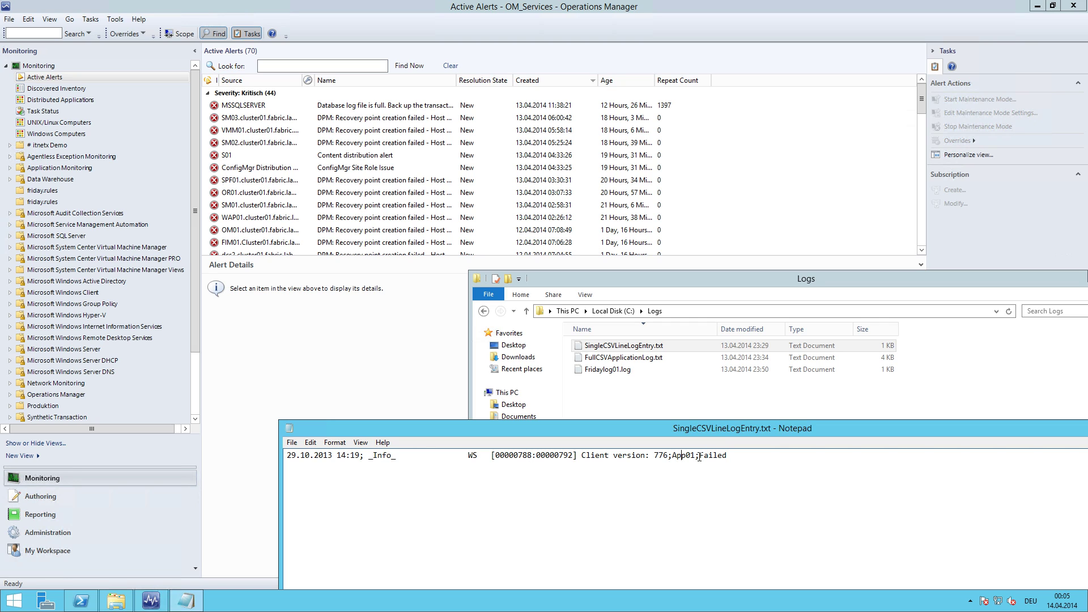
pyautogui.moveTo(700, 456); pyautogui.dragTo(728, 457)
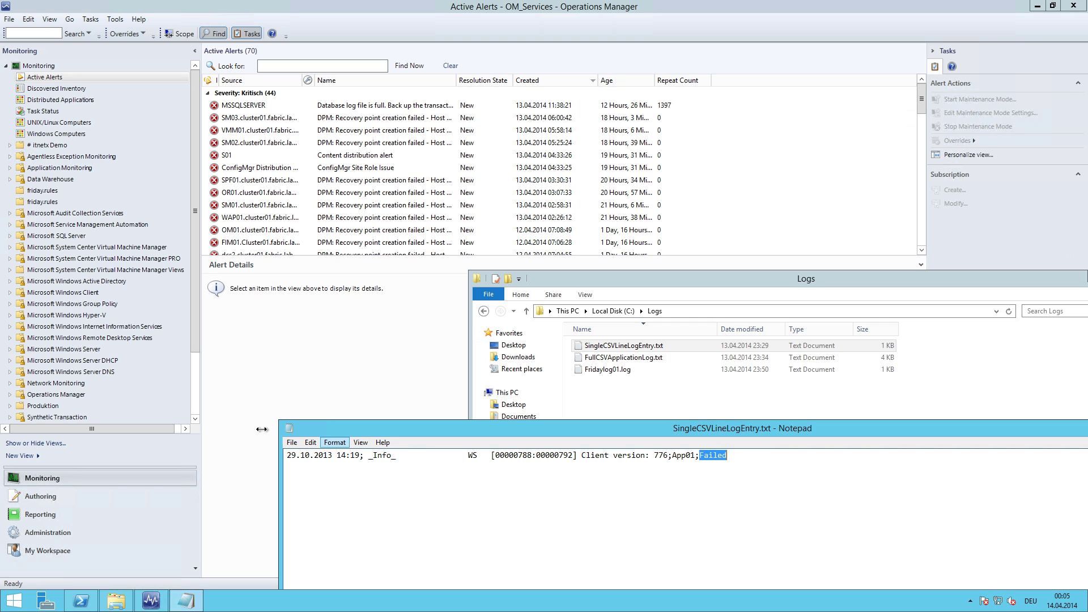
pyautogui.doubleClick(291, 426)
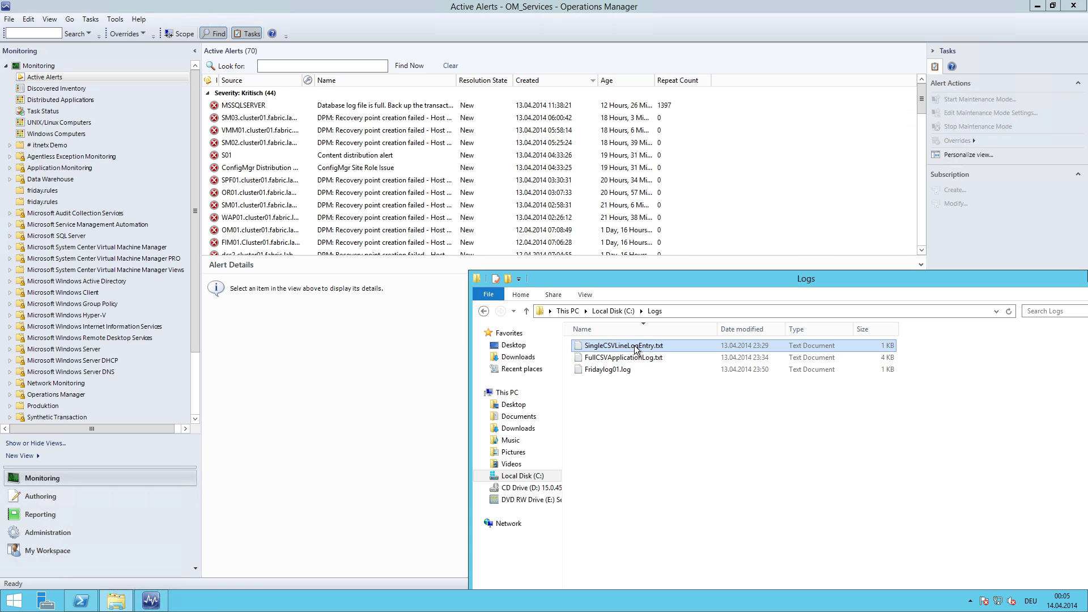
# Step: Switch to Windows PowerShell and run Get-Content C:\Logs\FullCSVApplicationLog.txt | Out-File C:\Logs\Fridaylog01.log
pyautogui.click(92, 603)
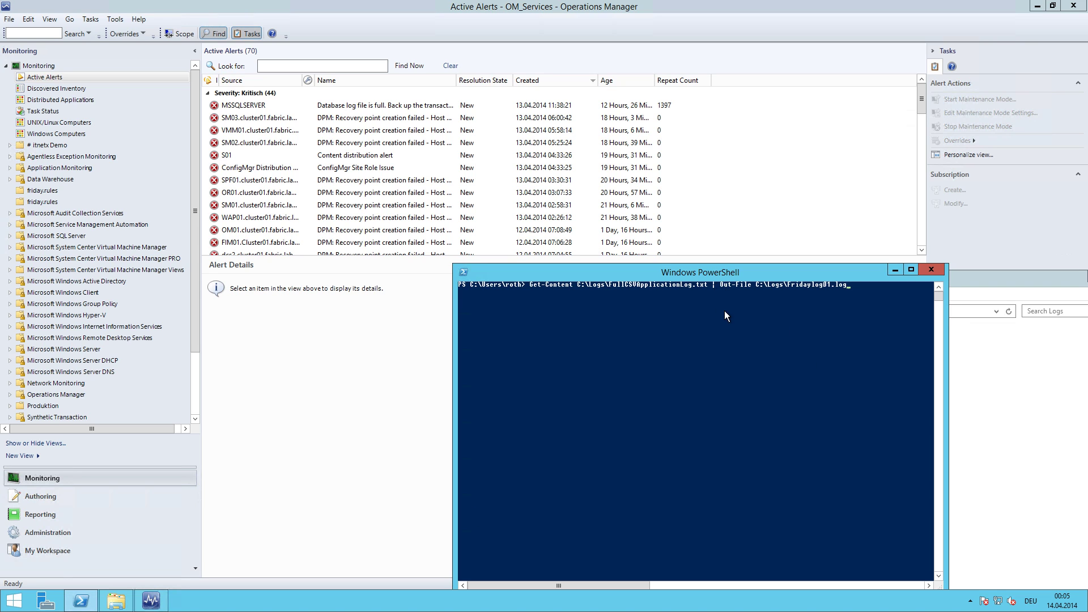
pyautogui.moveTo(711, 274); pyautogui.dragTo(727, 321)
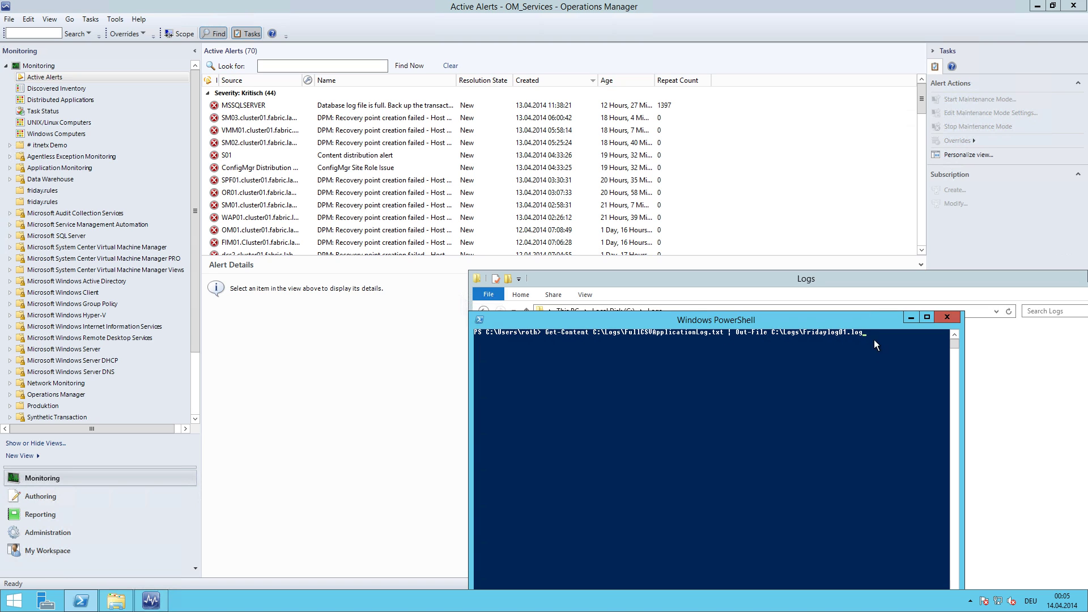
pyautogui.press('Return')
pyautogui.moveTo(850, 323); pyautogui.dragTo(799, 317)
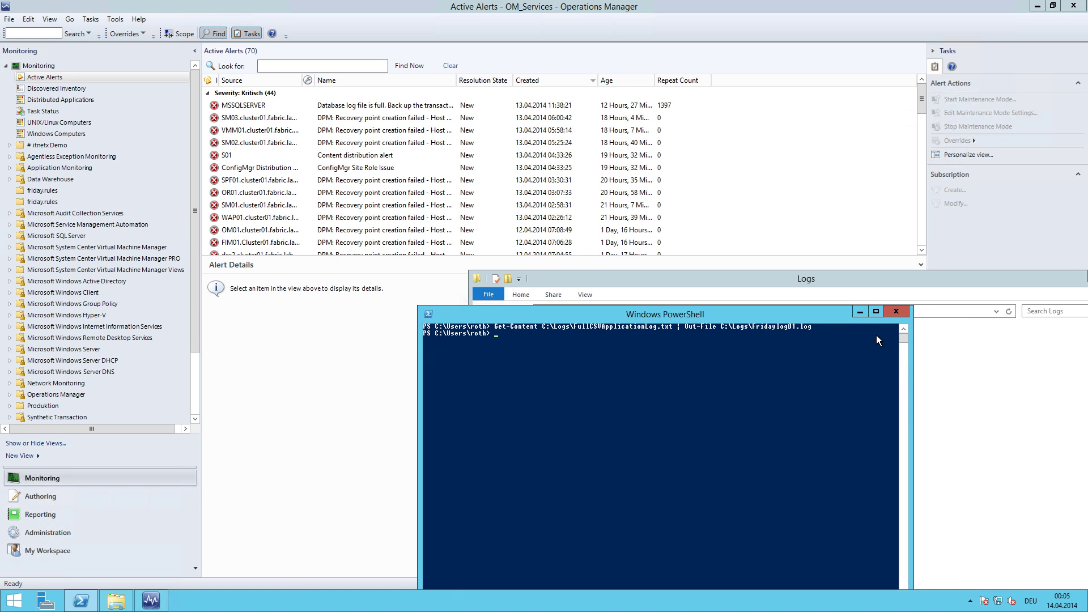
# Step: Open Fridaylog01.log from the Logs folder, check the entries written to it, then close the log
pyautogui.click(851, 285)
pyautogui.doubleClick(614, 371)
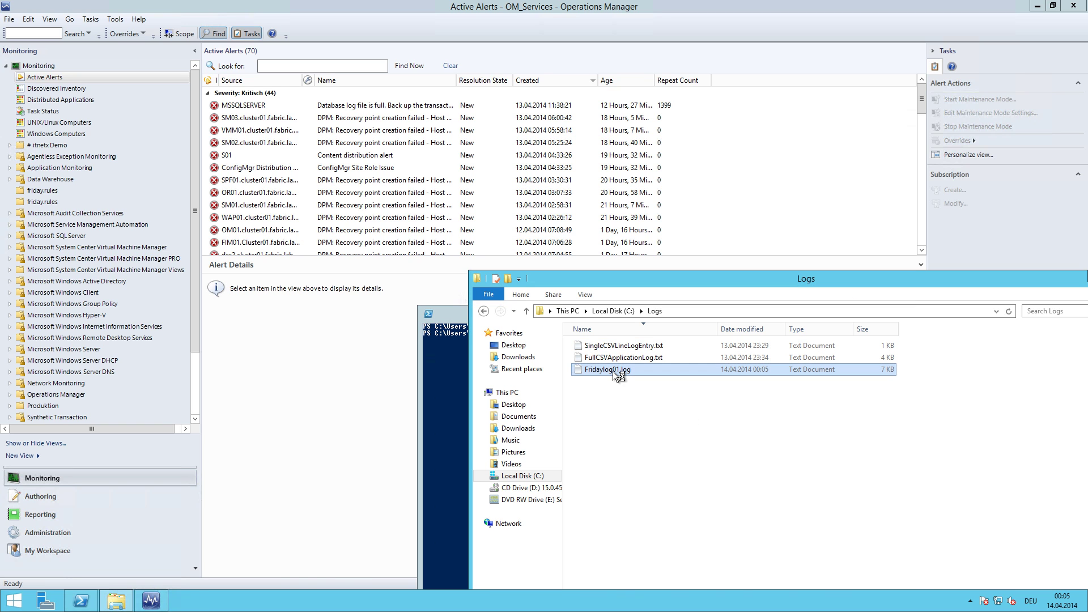
pyautogui.moveTo(540, 427); pyautogui.dragTo(551, 139)
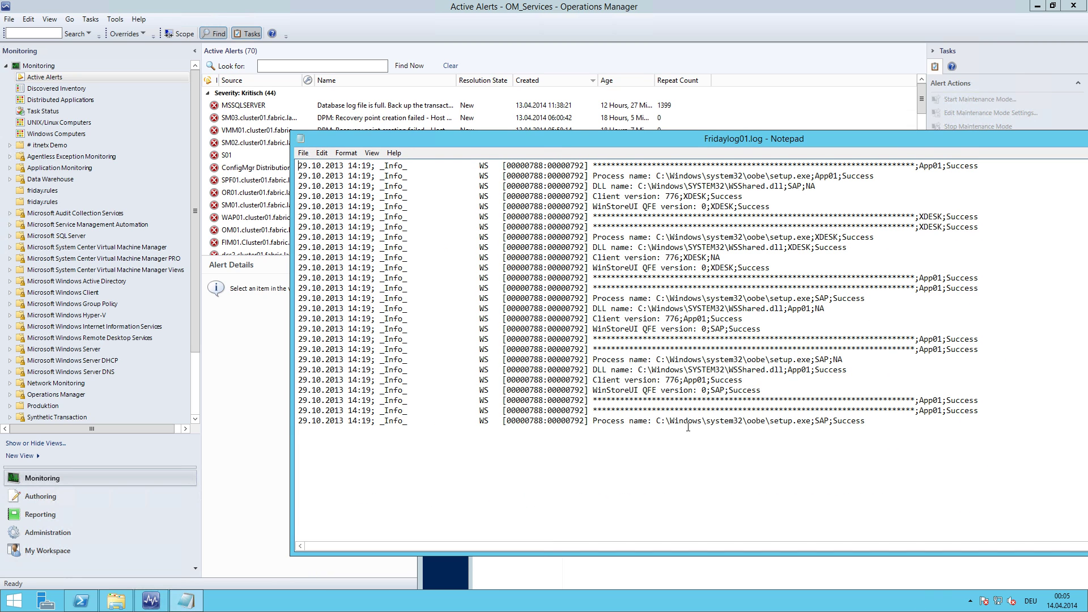
pyautogui.click(300, 140)
pyautogui.click(301, 140)
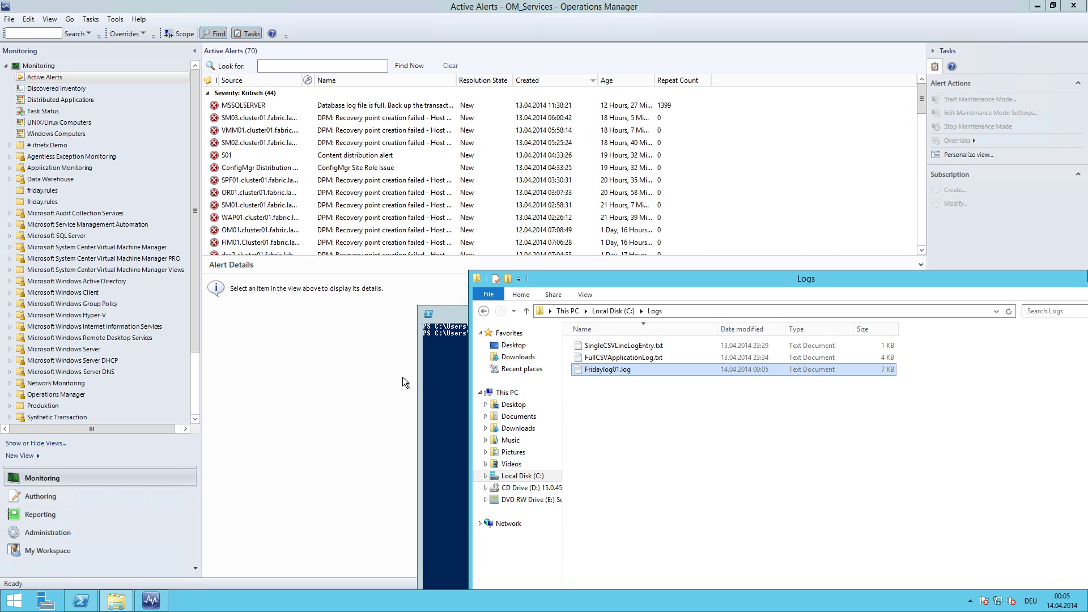
# Step: Switch to Windows PowerShell and run Get-Content C:\Logs\SingleCSVLineLogEntry.txt | Out-File C:\Logs\Fridaylog01.log -Append
pyautogui.click(437, 375)
pyautogui.press('Up')
pyautogui.press('Up')
pyautogui.press('Up')
pyautogui.press('Up')
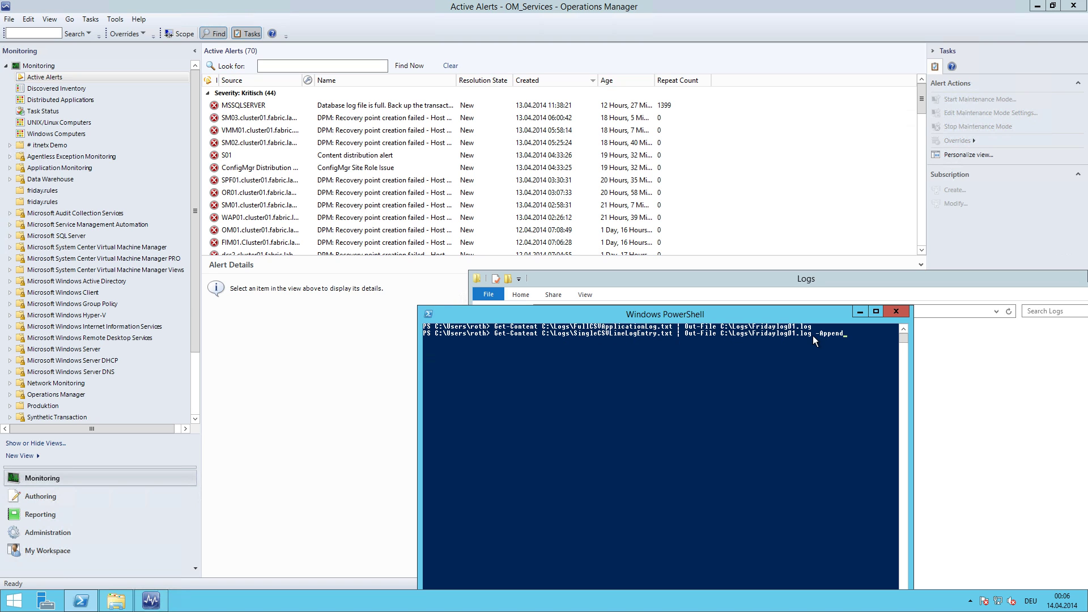
pyautogui.click(841, 356)
pyautogui.press('Return')
pyautogui.press('Return')
# Step: Uncover the Active Alerts list in Operations Manager, select the Friday Generic CSV Alert Rule alert and examine its description and Param values
pyautogui.moveTo(791, 280); pyautogui.dragTo(472, 416)
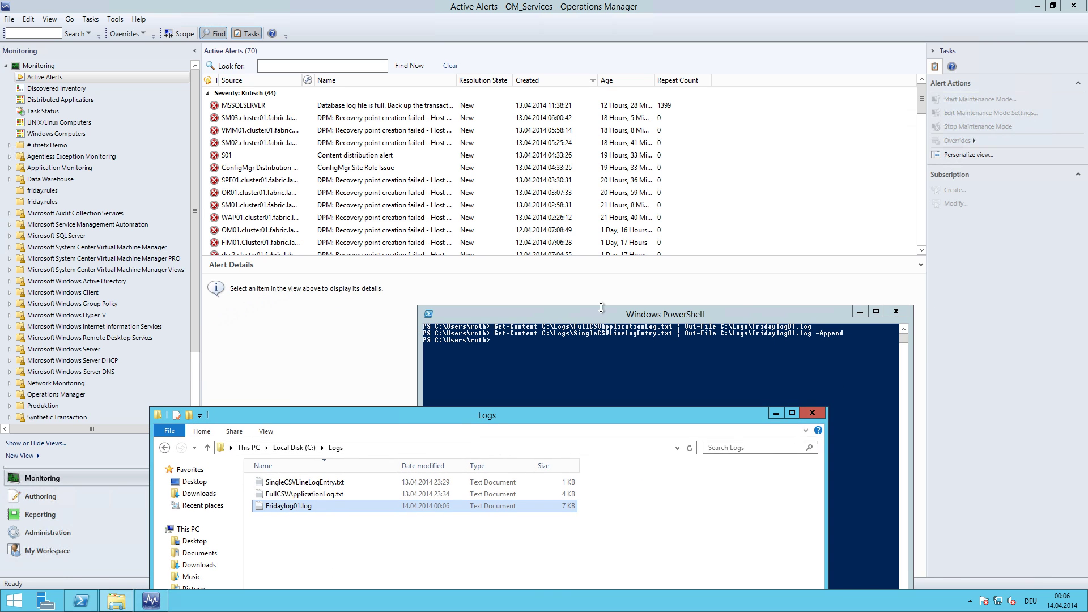
pyautogui.moveTo(590, 315); pyautogui.dragTo(533, 441)
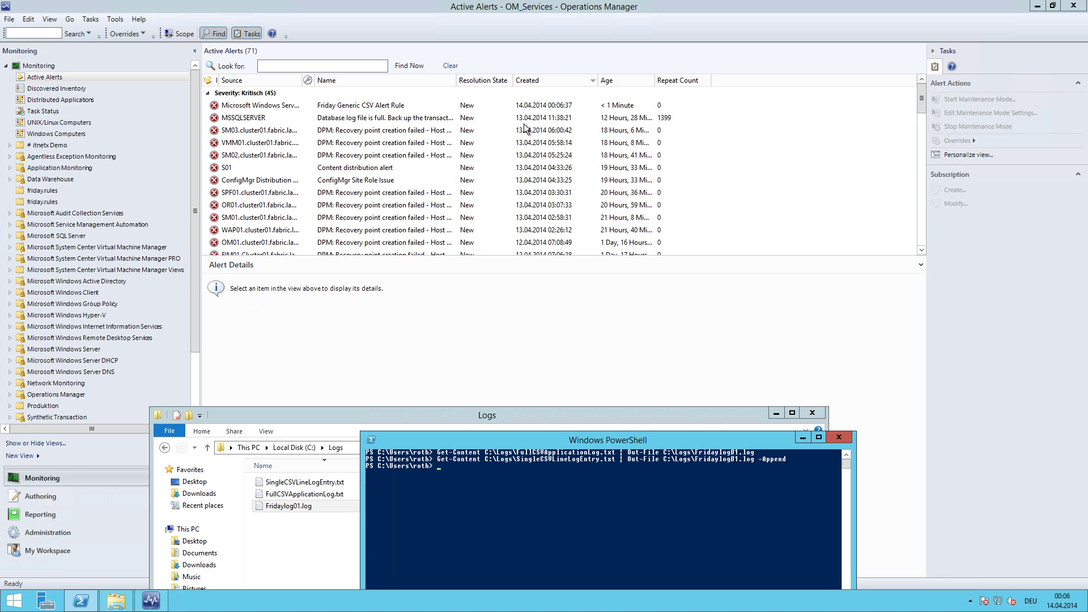
pyautogui.click(446, 105)
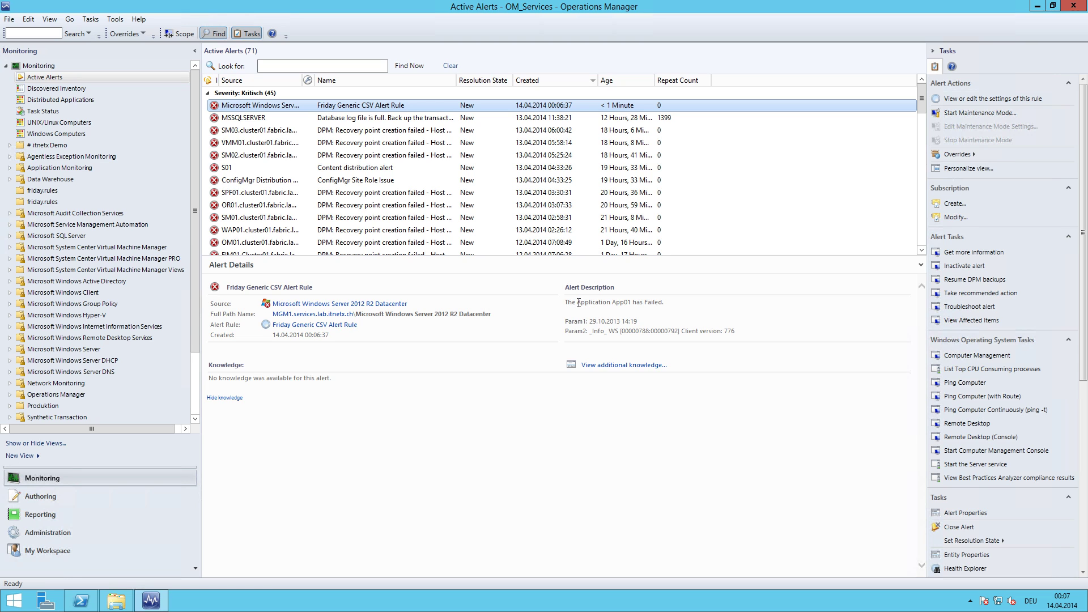
pyautogui.moveTo(579, 303); pyautogui.dragTo(643, 305)
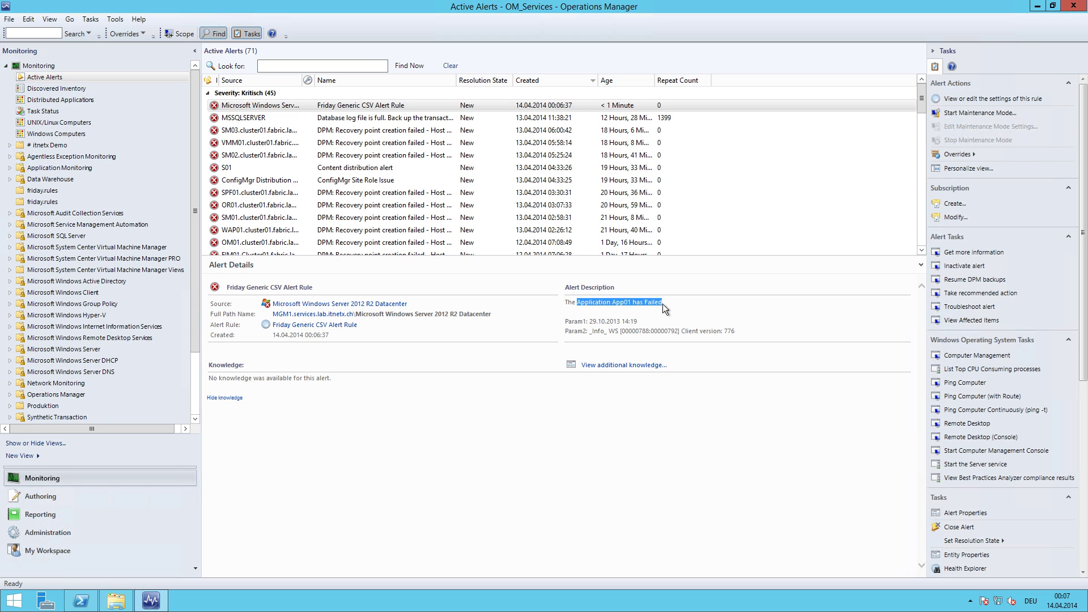
pyautogui.moveTo(591, 322); pyautogui.dragTo(735, 333)
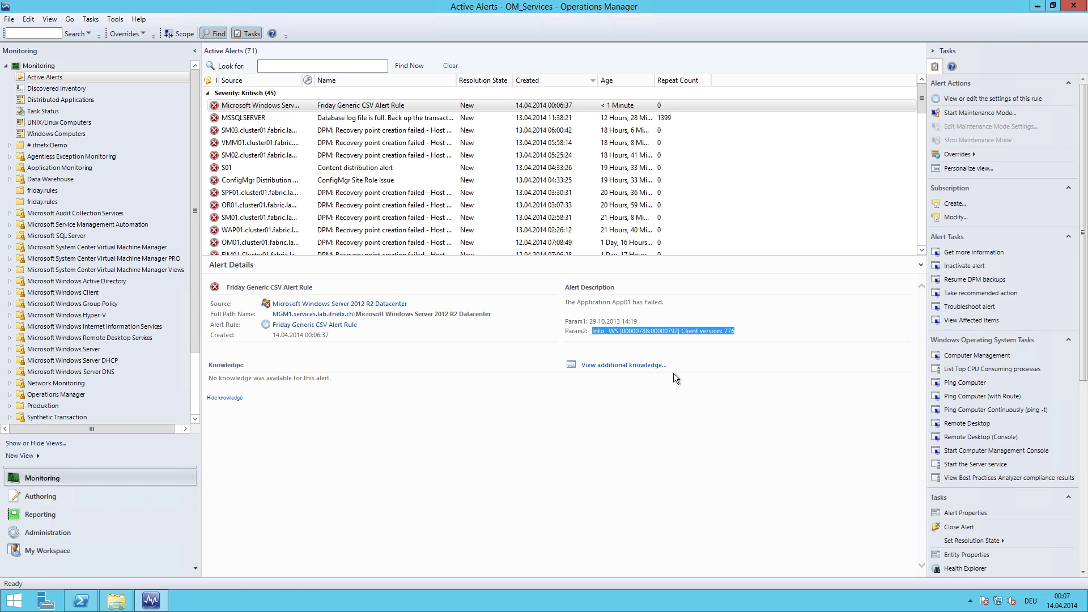
# Step: Reopen Fridaylog01.log to compare its last entry with the alert description, then close the log and the Logs folder
pyautogui.click(129, 604)
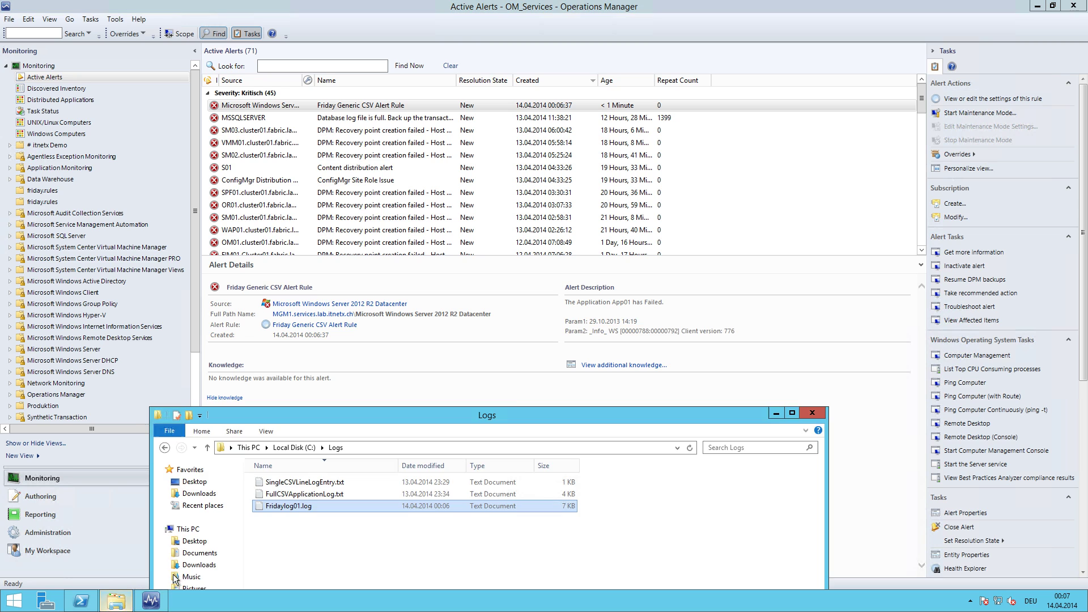
pyautogui.doubleClick(299, 505)
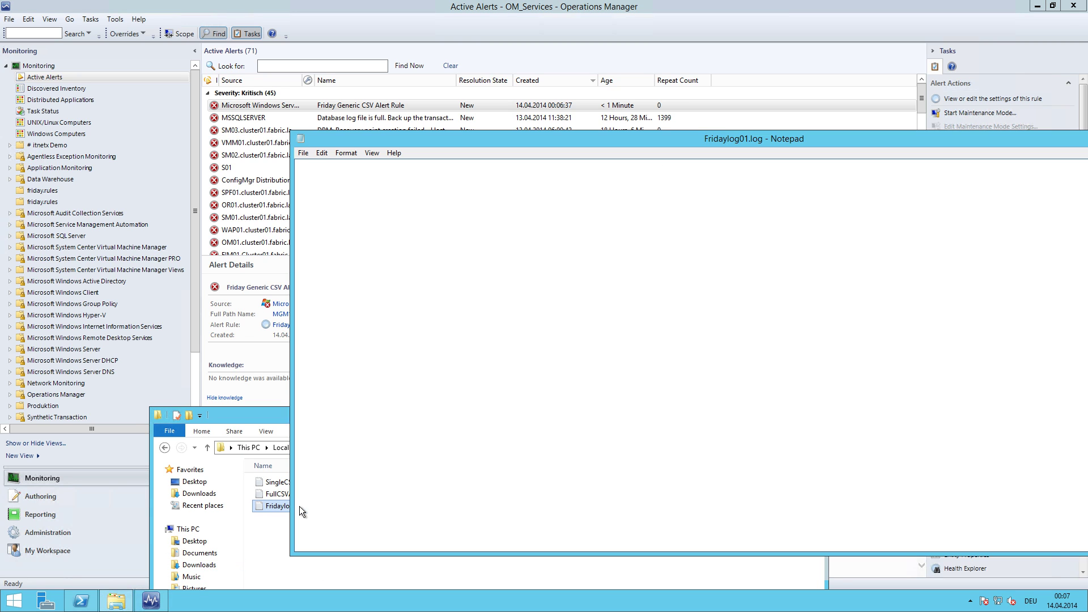
pyautogui.moveTo(740, 432); pyautogui.dragTo(295, 432)
pyautogui.click(565, 462)
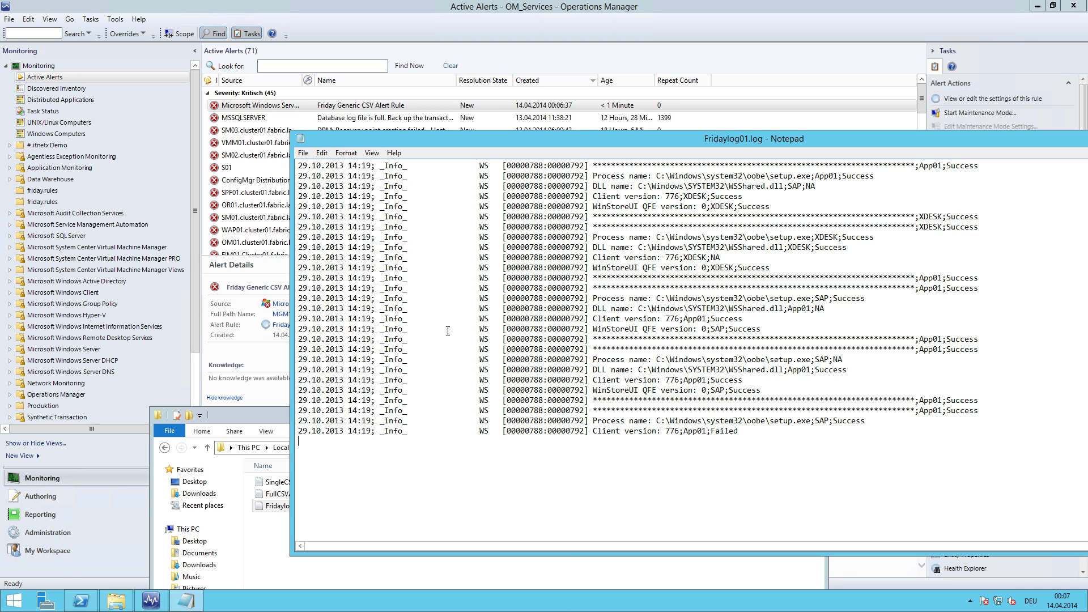
pyautogui.click(294, 142)
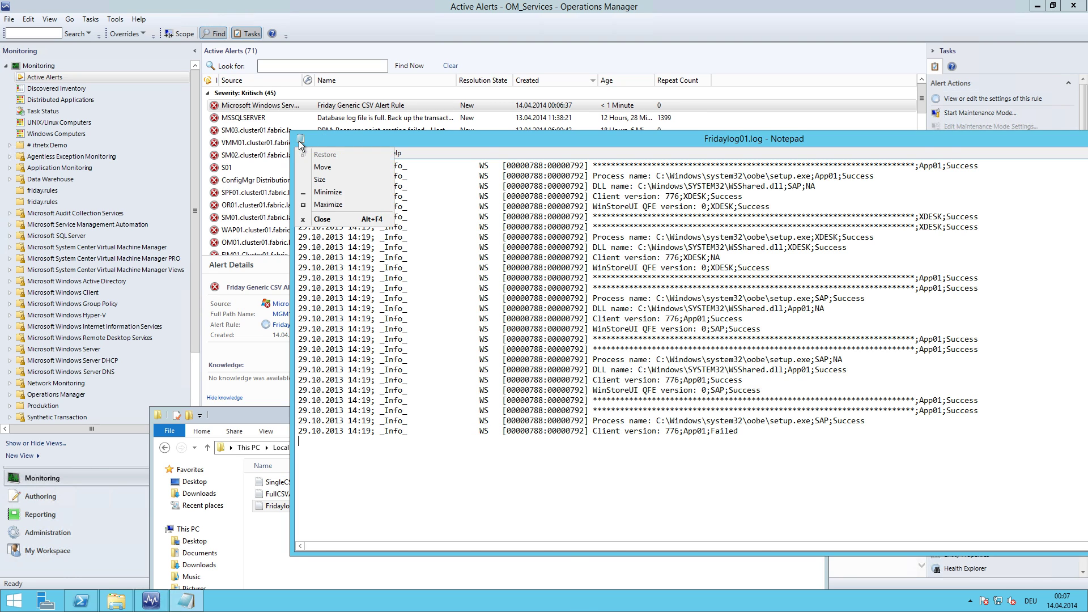
pyautogui.click(318, 219)
pyautogui.click(813, 415)
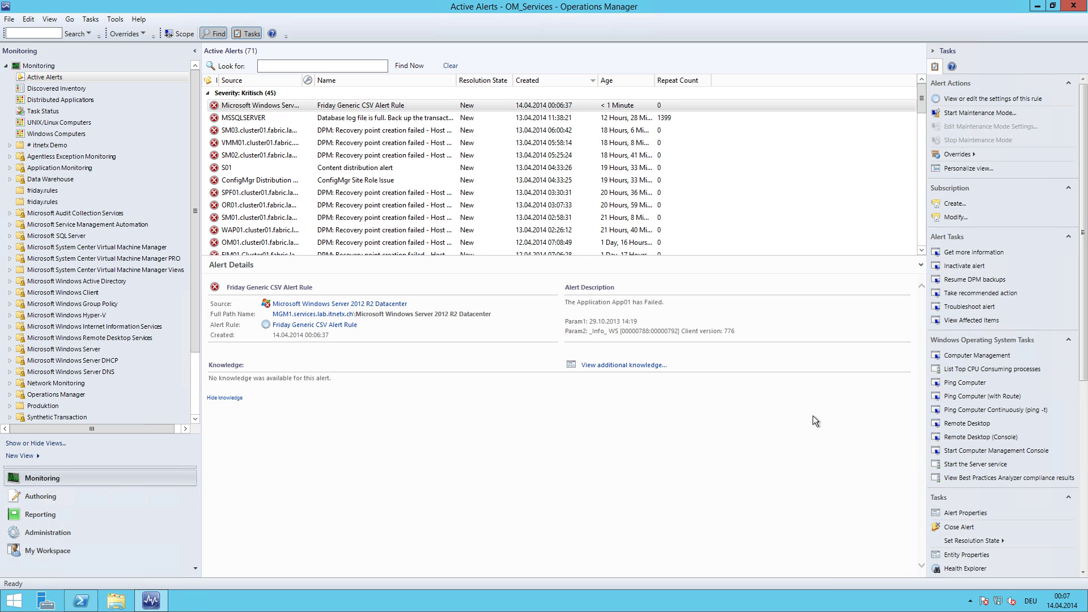